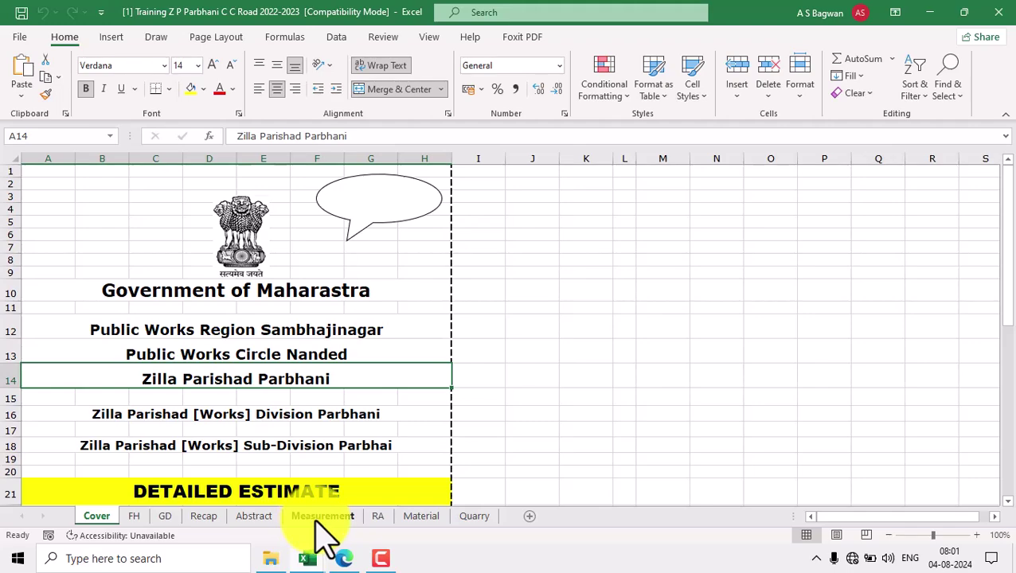
Open the Measurement sheet and examine item 3's blanketing and shoulder quantities and their subtotal [A]
click(322, 517)
scroll(369, 390, down, 2)
scroll(368, 390, down, 1)
drag(70, 358, 530, 445)
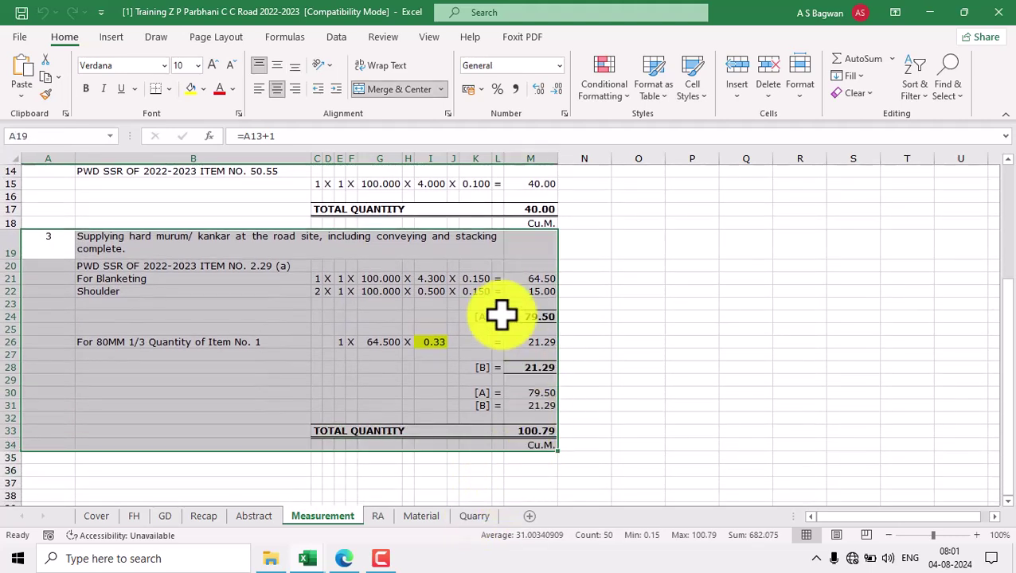
click(542, 316)
click(180, 278)
click(154, 290)
click(534, 317)
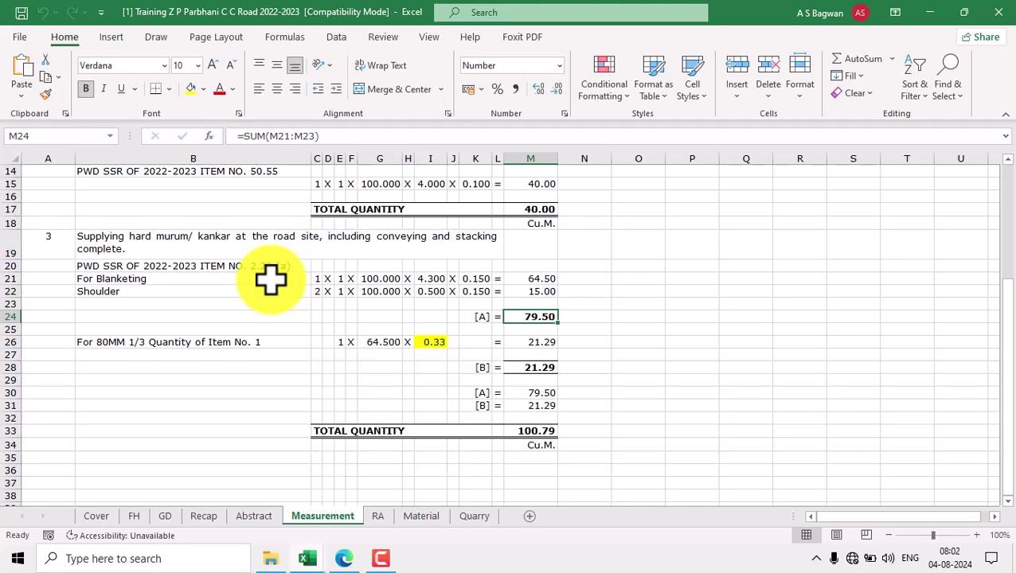
Examine item 3's one-third 80MM quantity row against item 1's total quantity, along with subtotals [A] and [B]
click(251, 342)
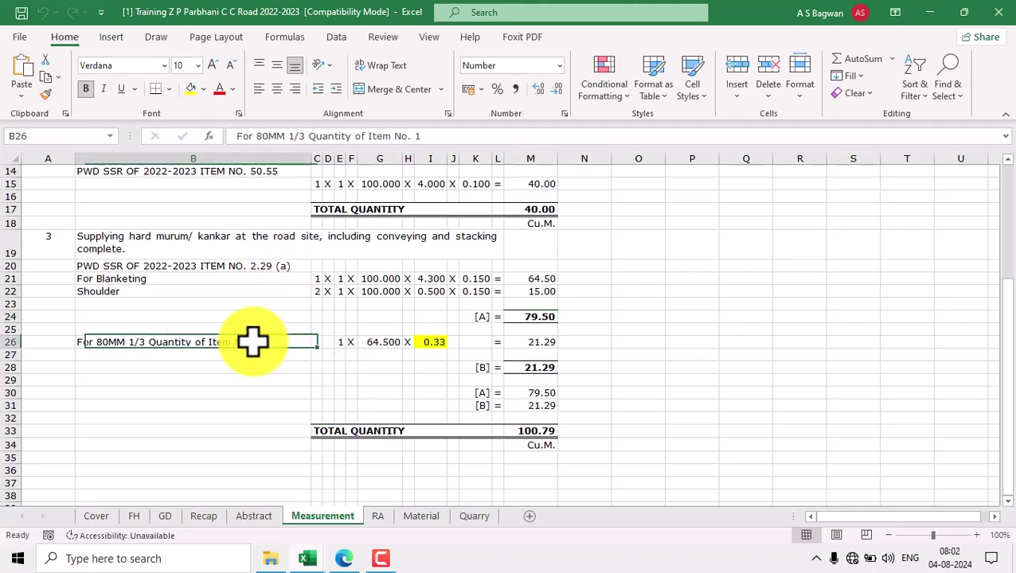
click(433, 342)
scroll(614, 358, up, 5)
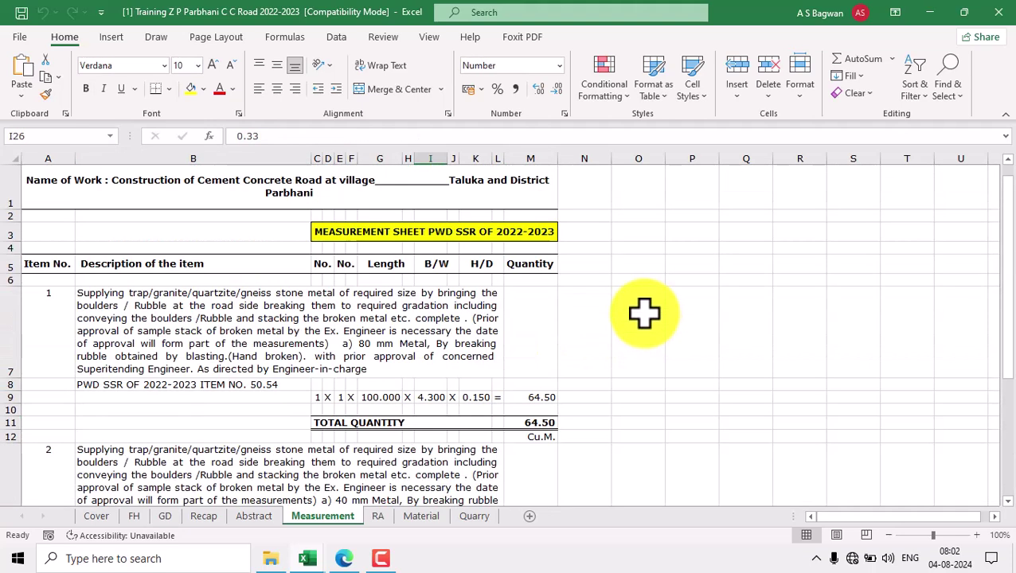
click(430, 315)
click(540, 418)
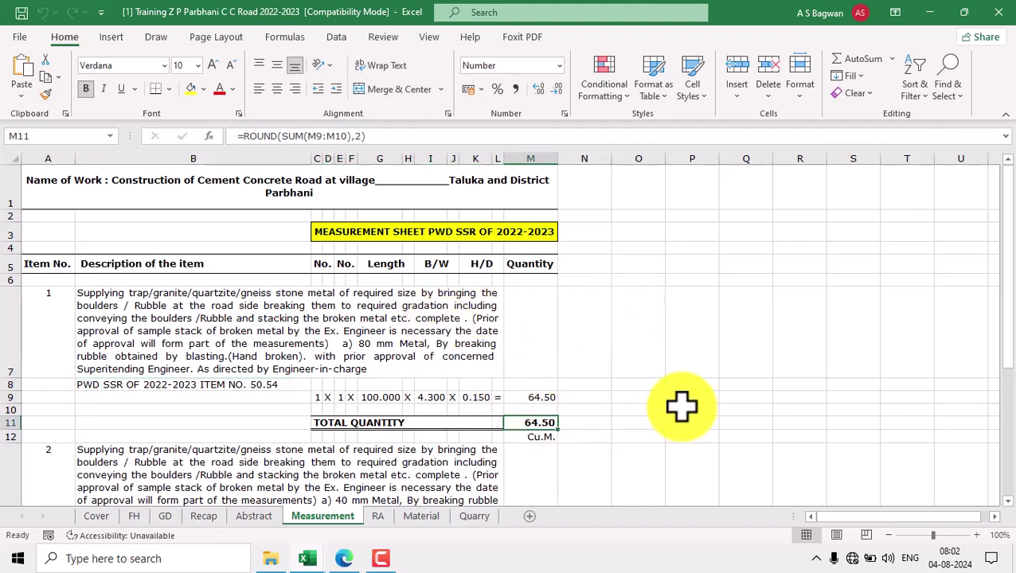
scroll(623, 389, down, 5)
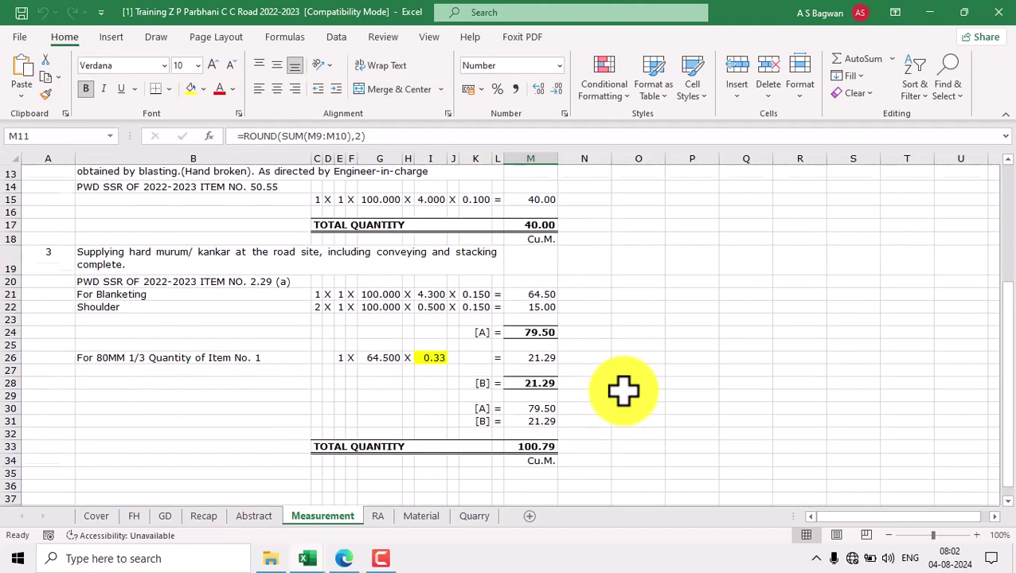
click(427, 319)
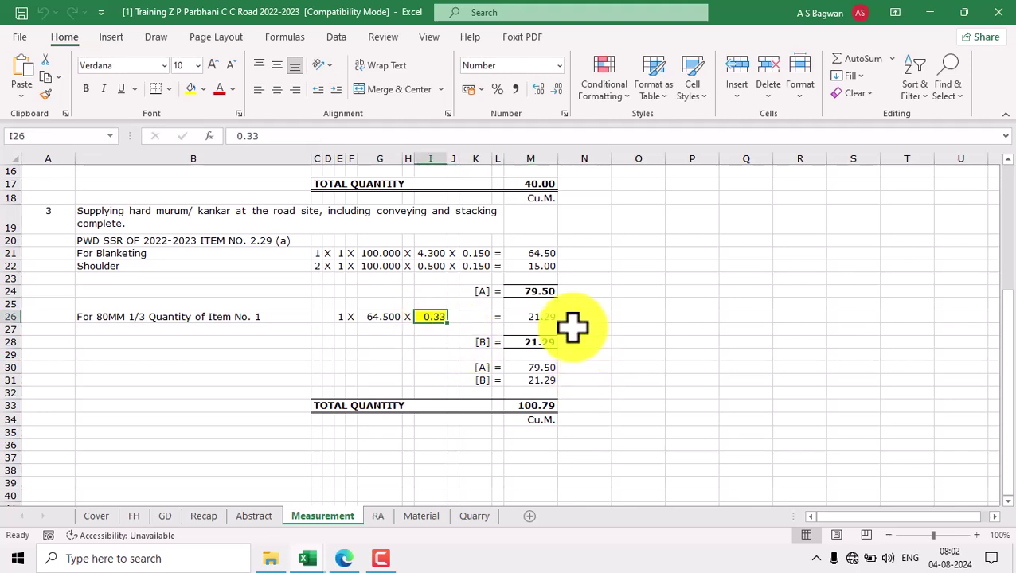
click(539, 293)
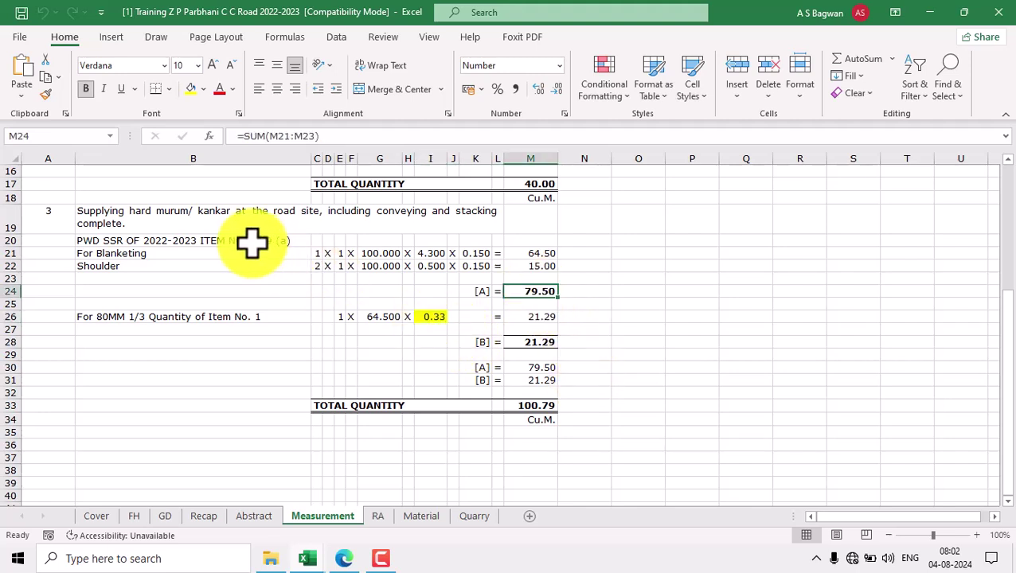
click(217, 220)
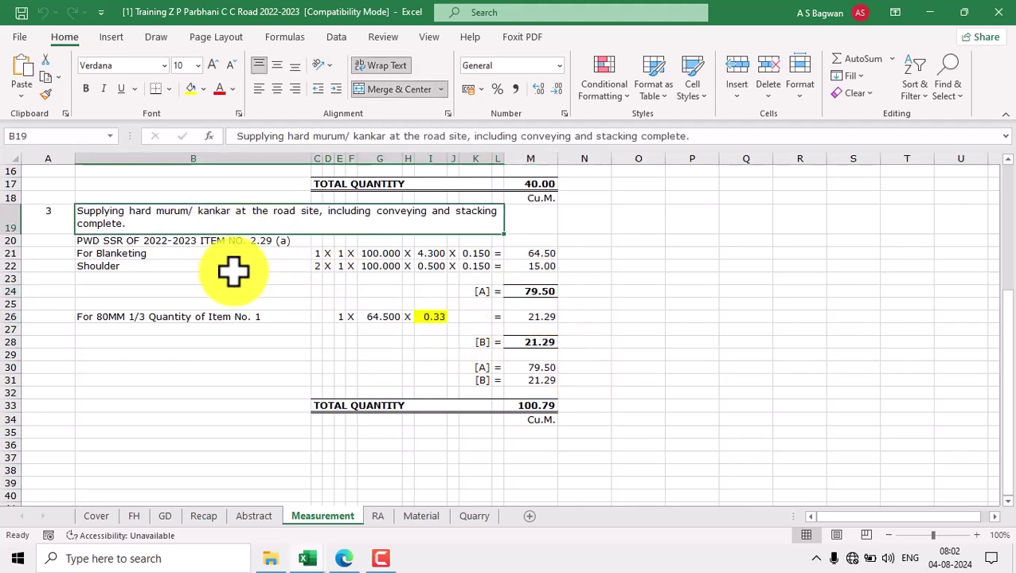
click(535, 293)
key(Return)
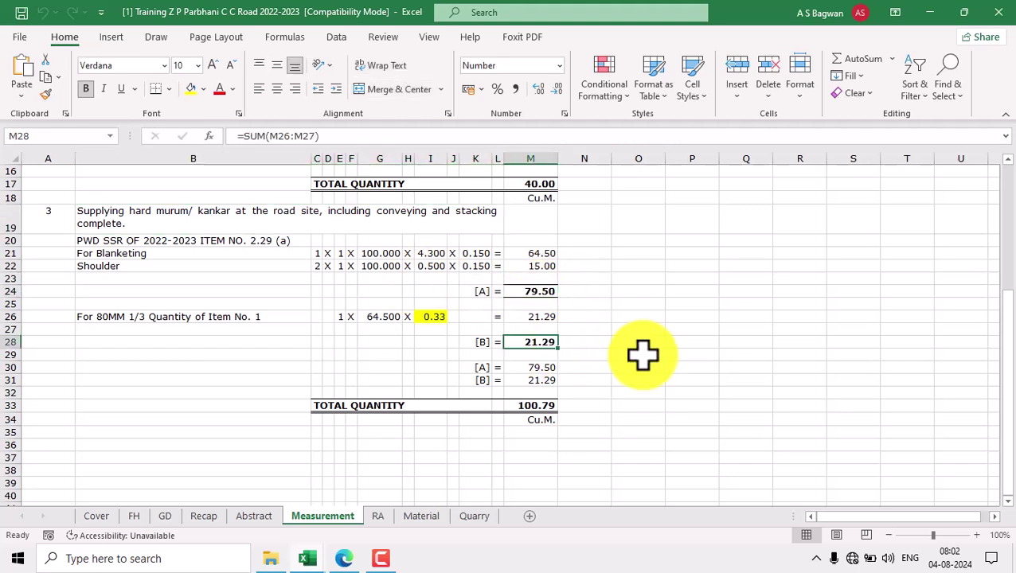
Switch to the RA sheet and set its paper size for printing
click(378, 516)
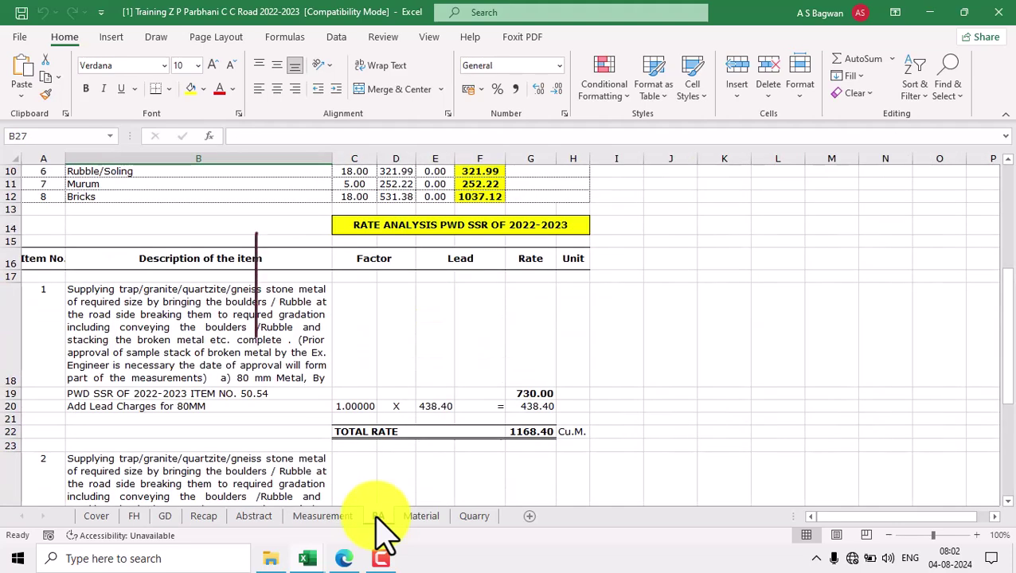
scroll(454, 367, down, 2)
scroll(563, 219, up, 5)
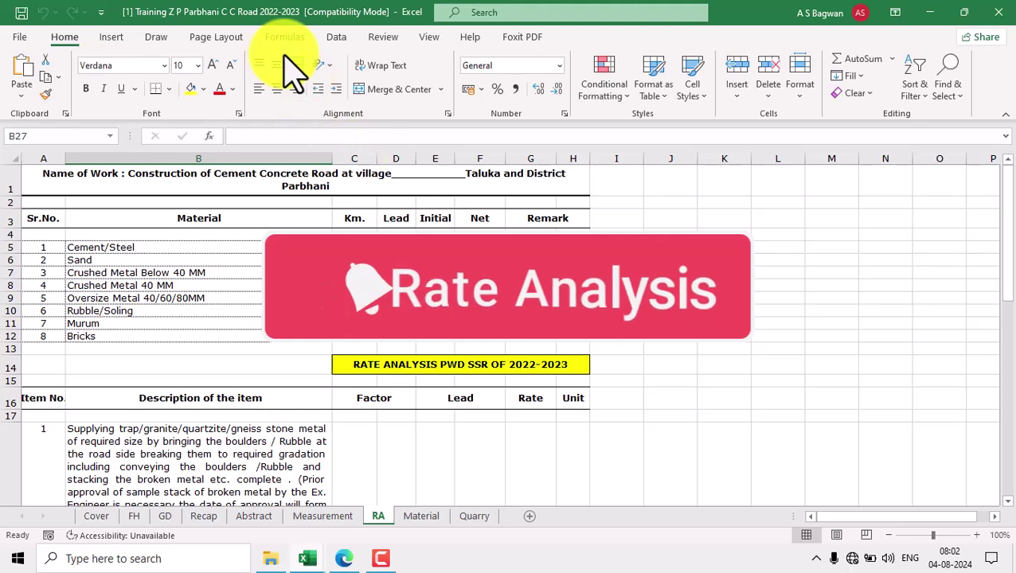
click(221, 37)
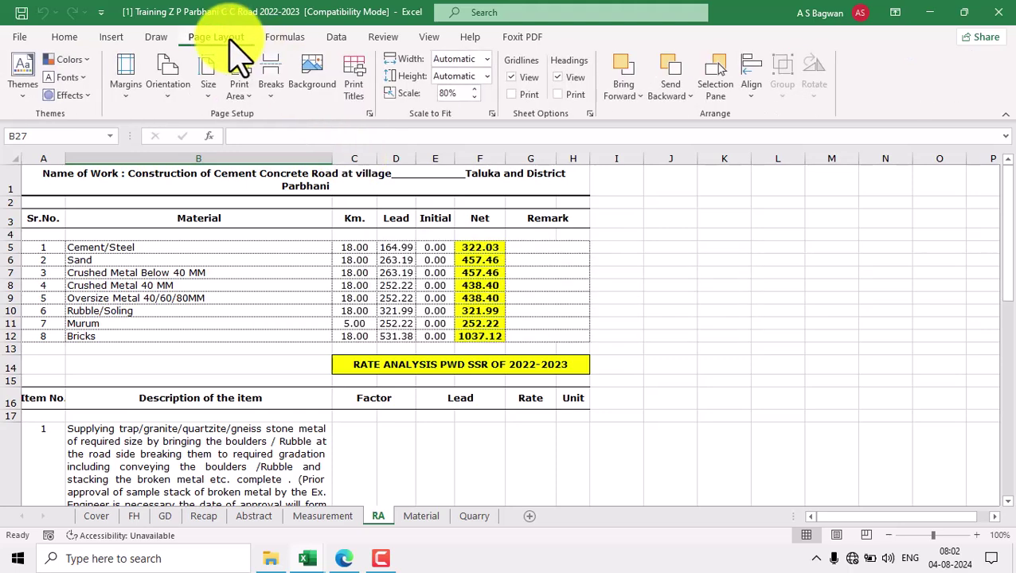
click(207, 90)
click(272, 142)
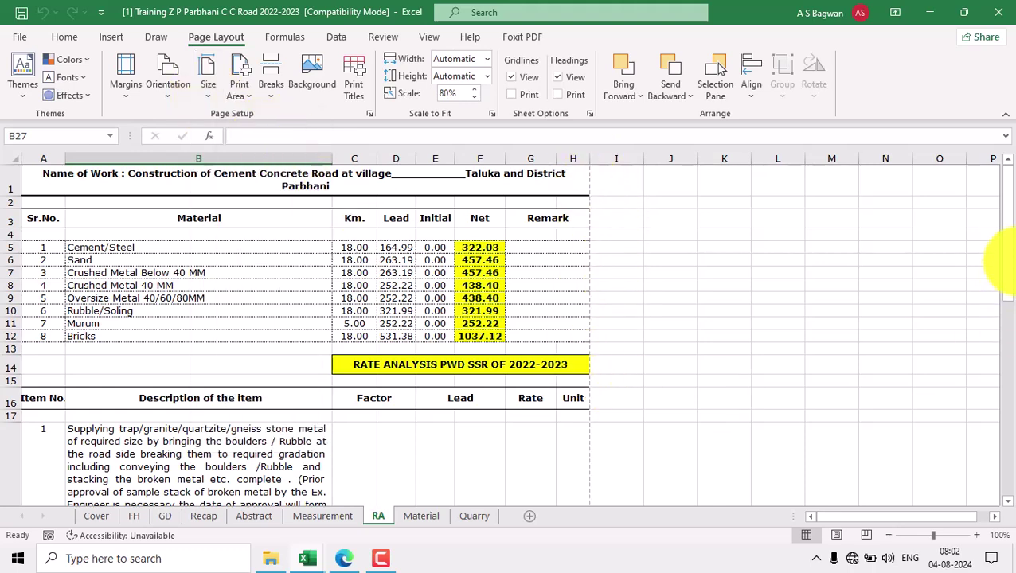
Examine the RA sheet's material lead table and the rate analysis blocks of items 1 and 2
drag(1008, 263, 1002, 476)
scroll(436, 391, down, 5)
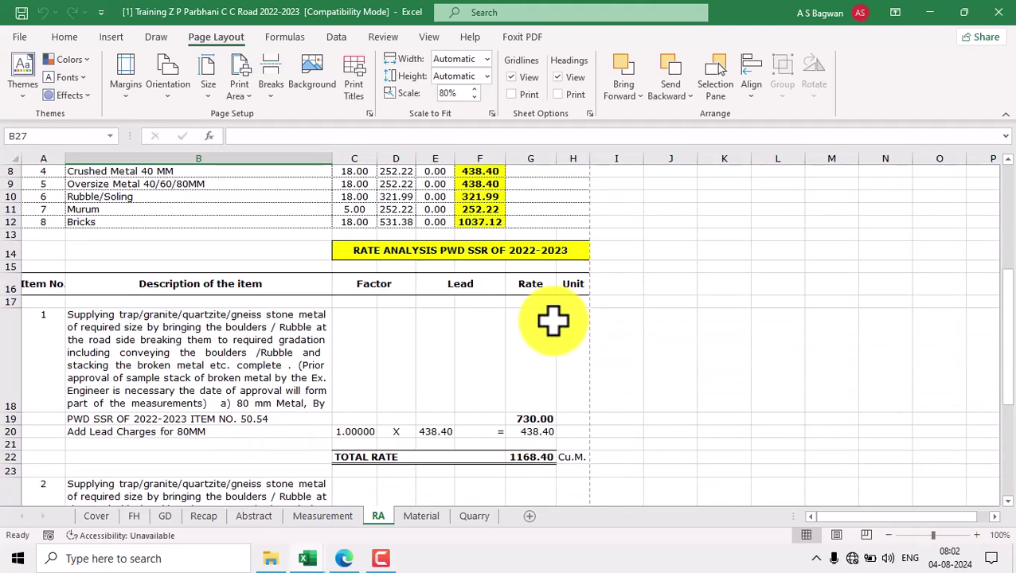
scroll(553, 319, up, 11)
scroll(491, 299, down, 6)
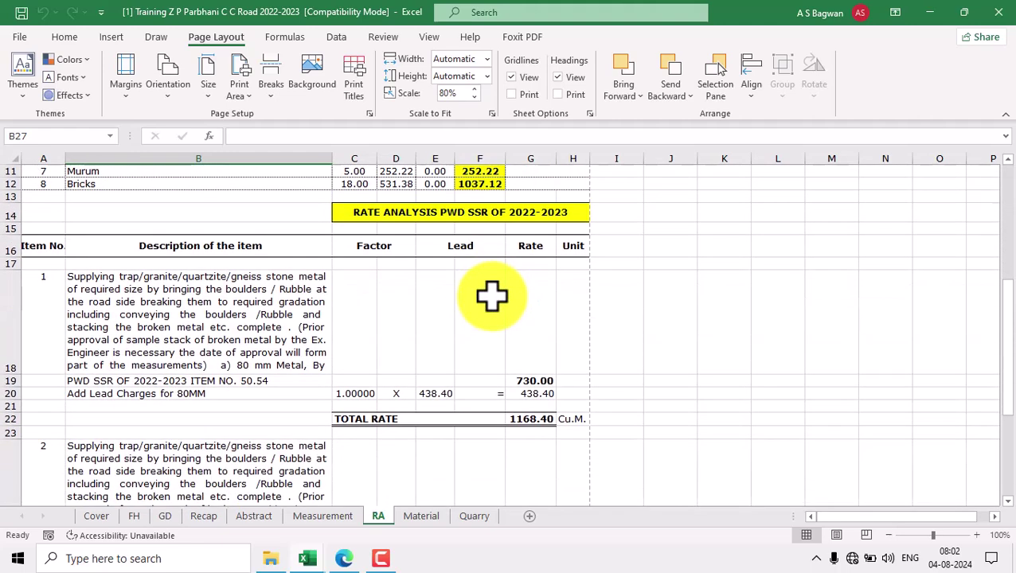
scroll(490, 299, down, 1)
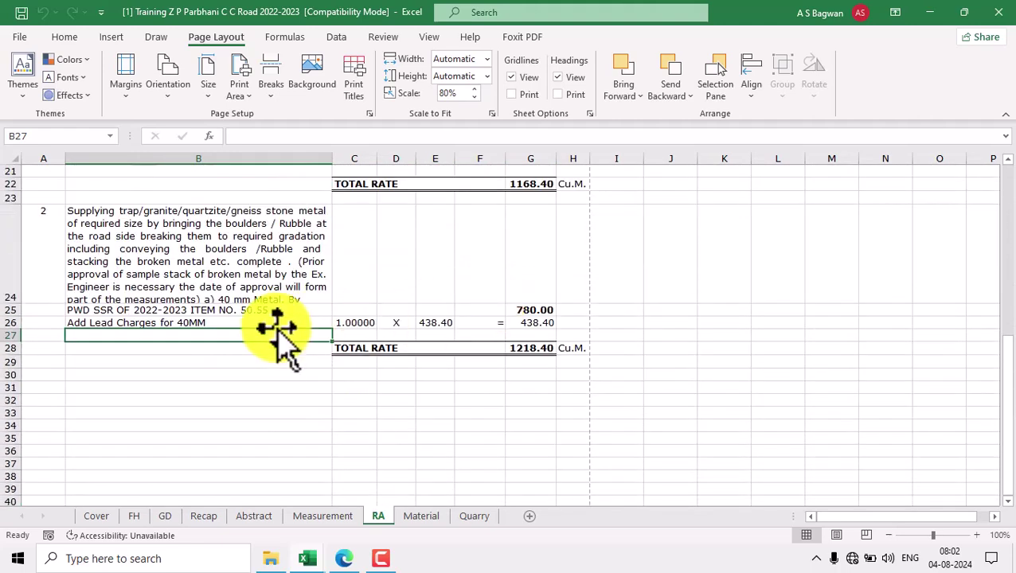
scroll(335, 344, up, 3)
click(237, 334)
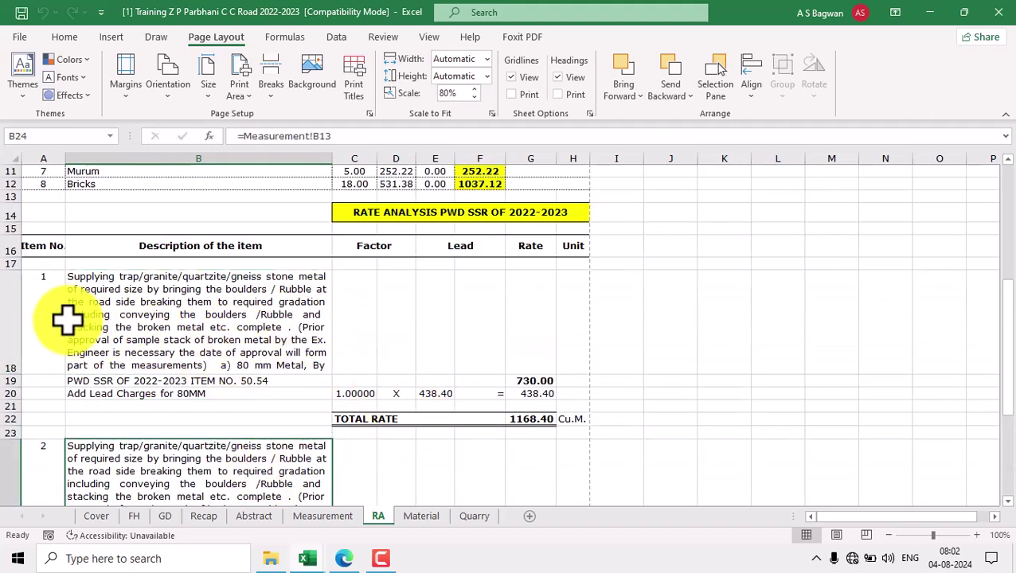
click(44, 307)
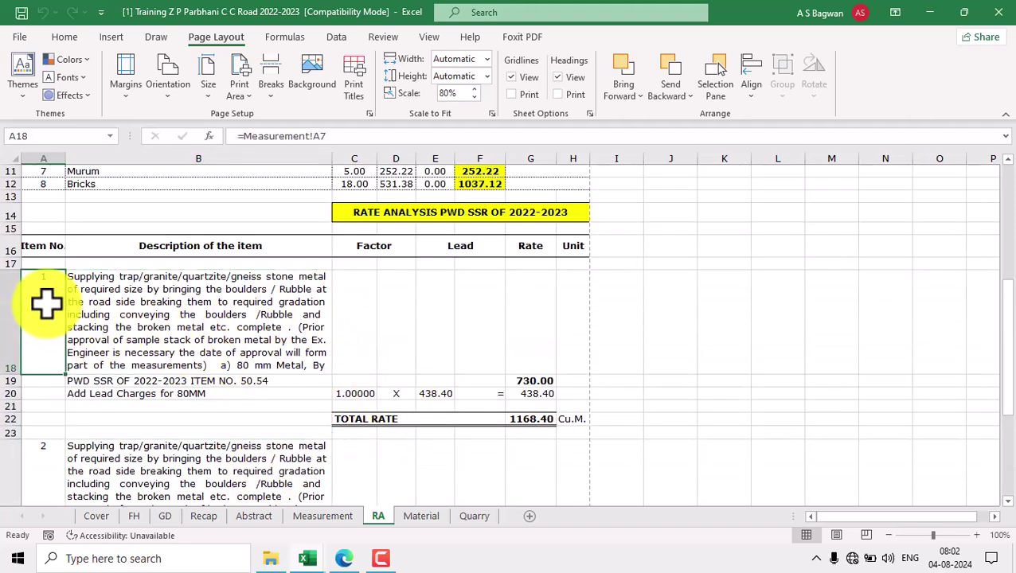
drag(45, 301, 576, 418)
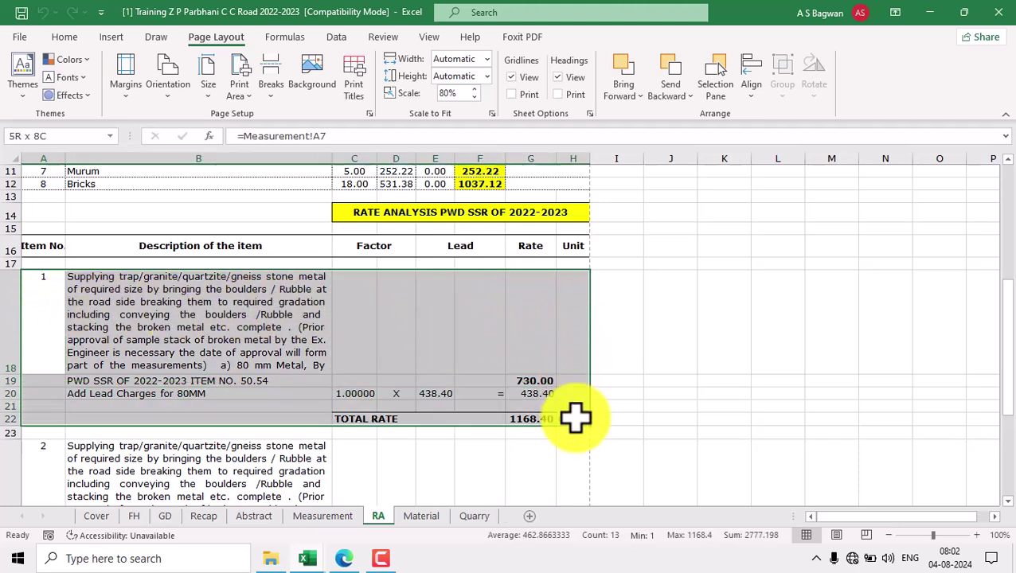
click(662, 380)
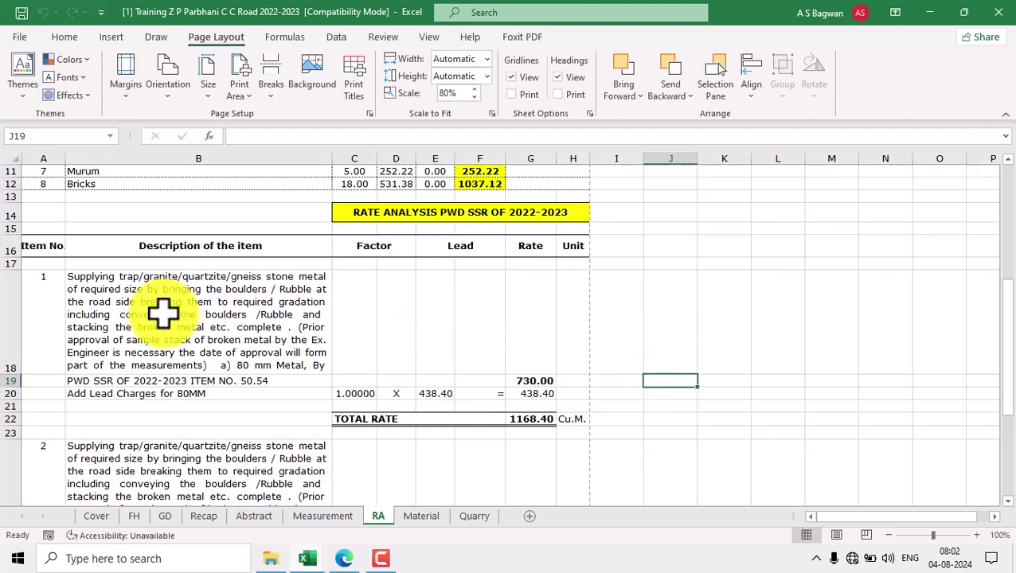
click(51, 316)
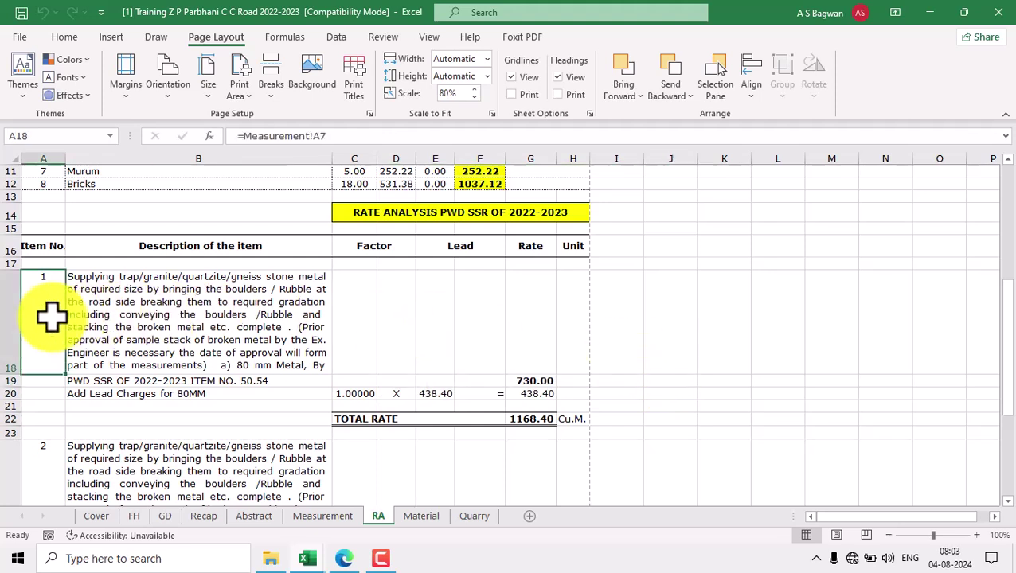
mouse_move(51, 316)
mouse_down()
mouse_move(75, 336)
mouse_move(100, 410)
mouse_move(39, 312)
mouse_up()
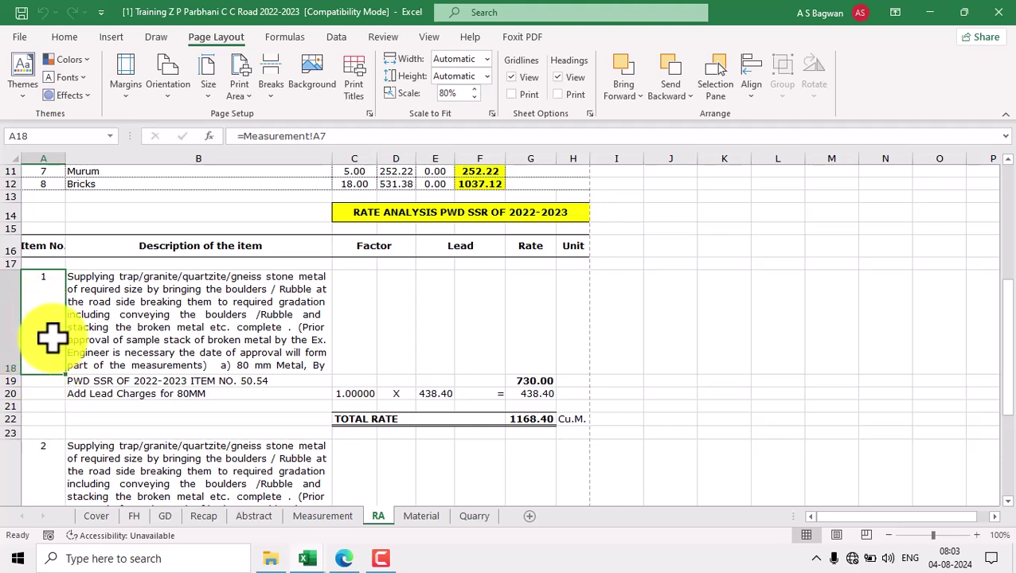
drag(49, 327, 570, 416)
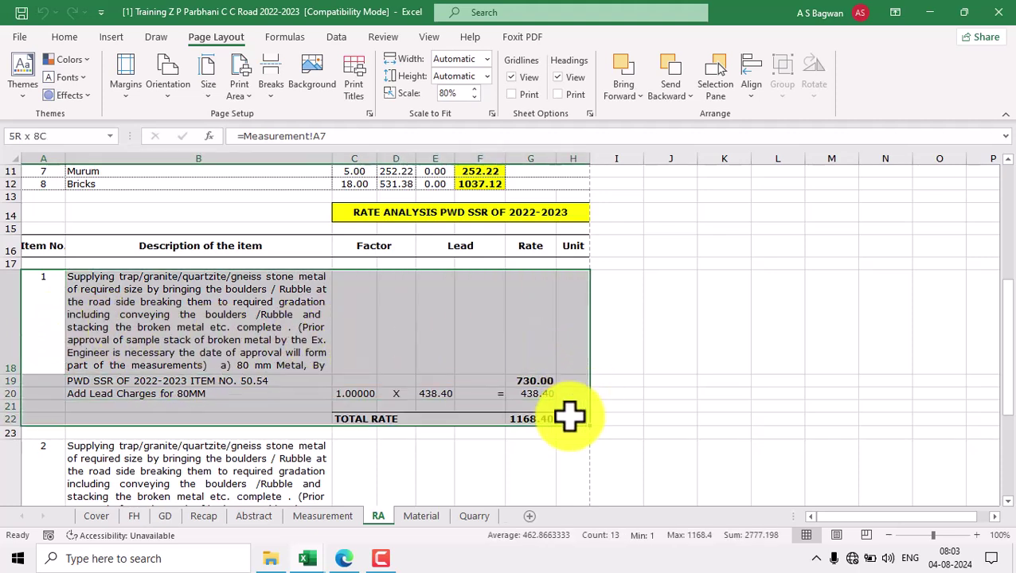
click(54, 313)
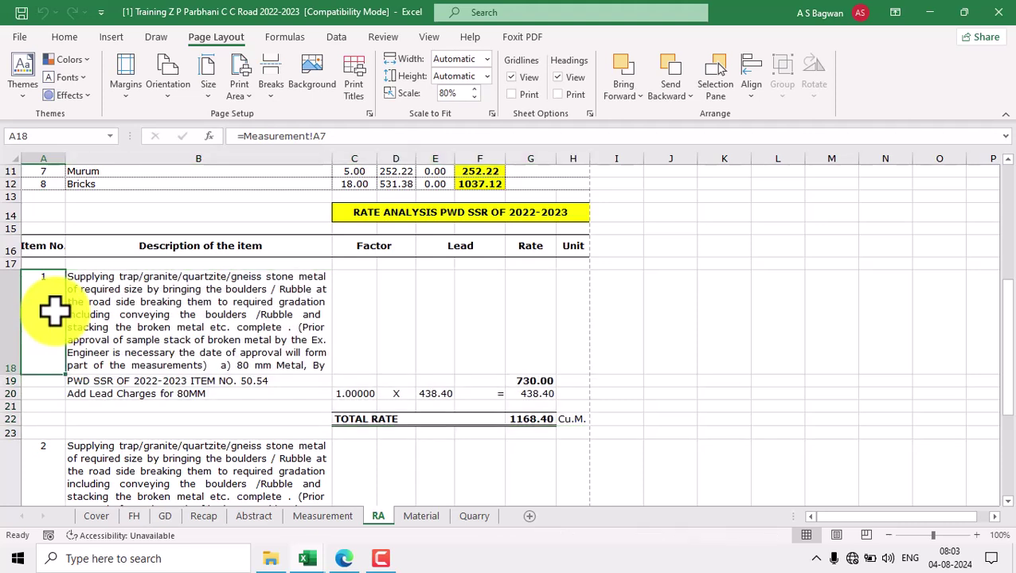
shift+click(573, 419)
click(668, 420)
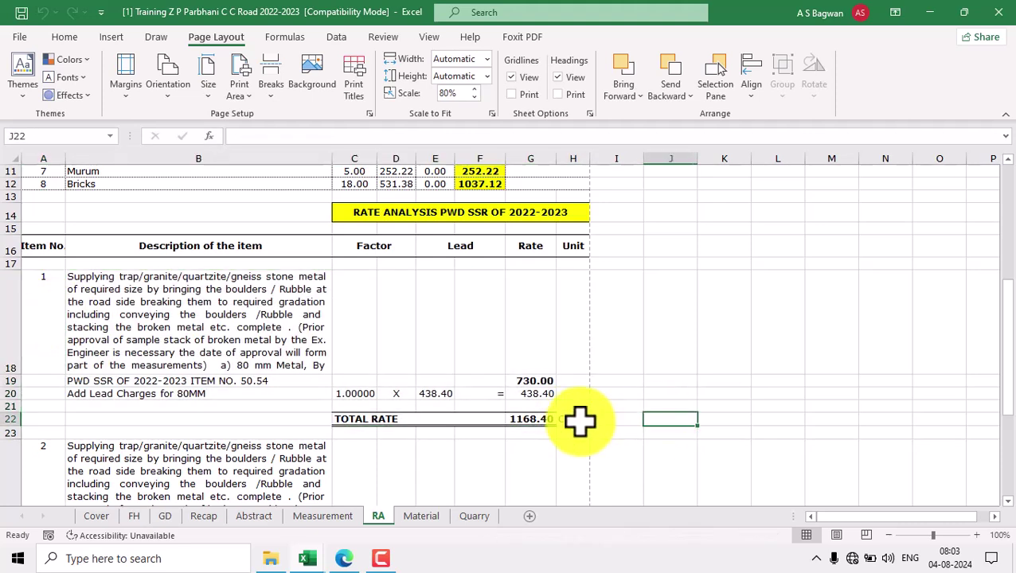
Copy item 1's rate analysis block A18:H22 and paste it at A30, below item 2
click(579, 422)
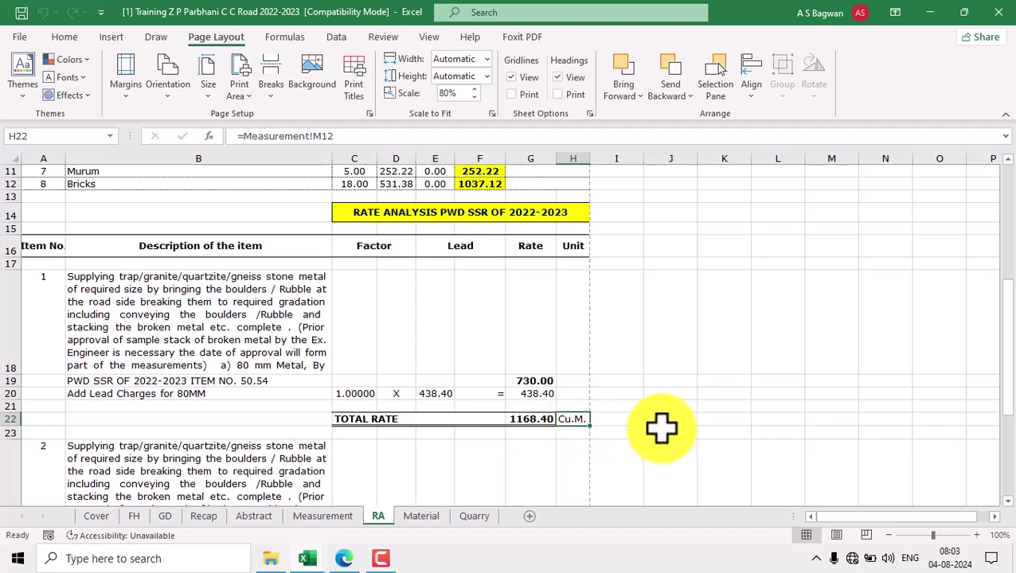
shift+click(57, 315)
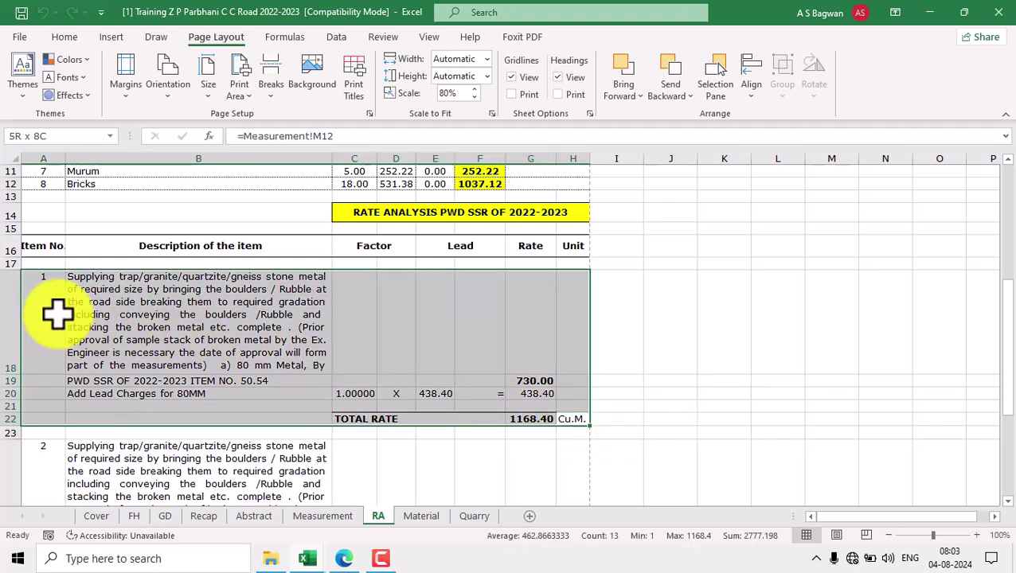
click(65, 37)
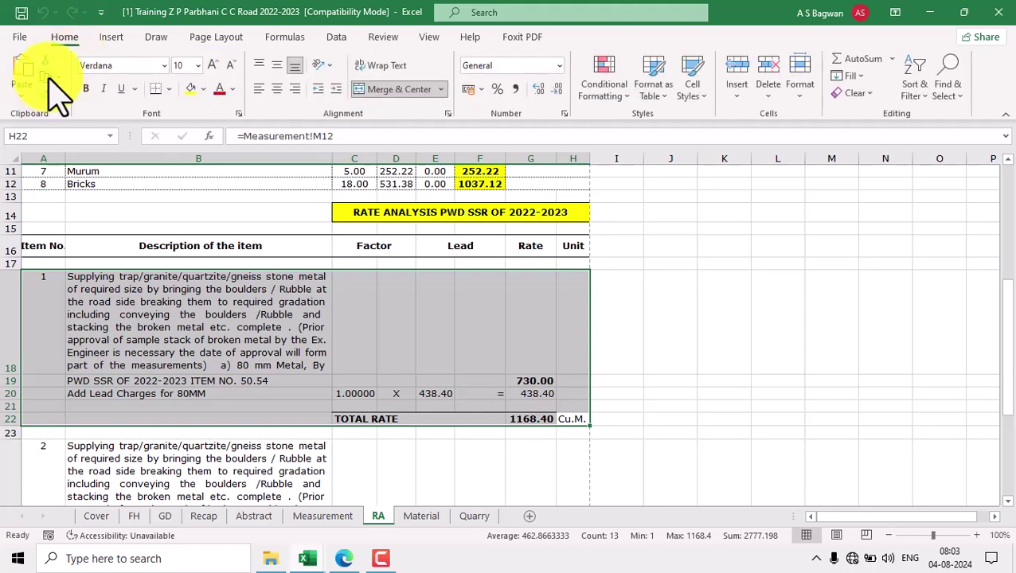
click(48, 76)
scroll(255, 391, down, 5)
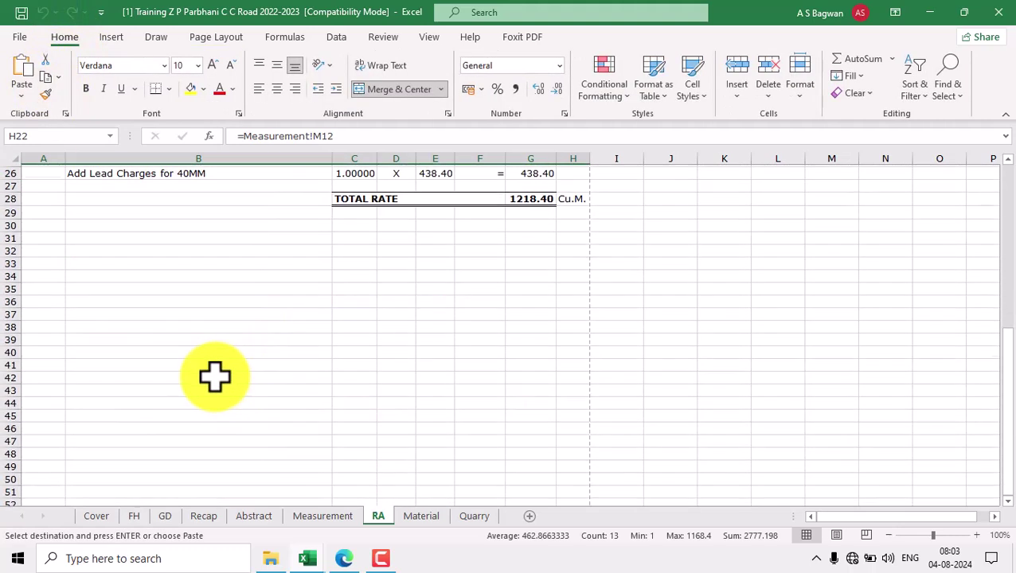
click(46, 224)
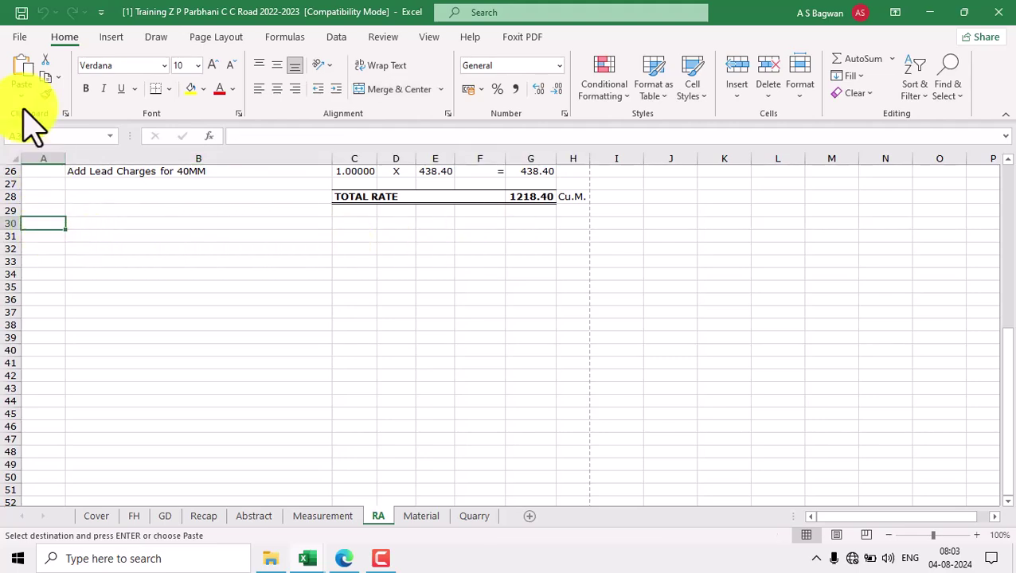
click(21, 70)
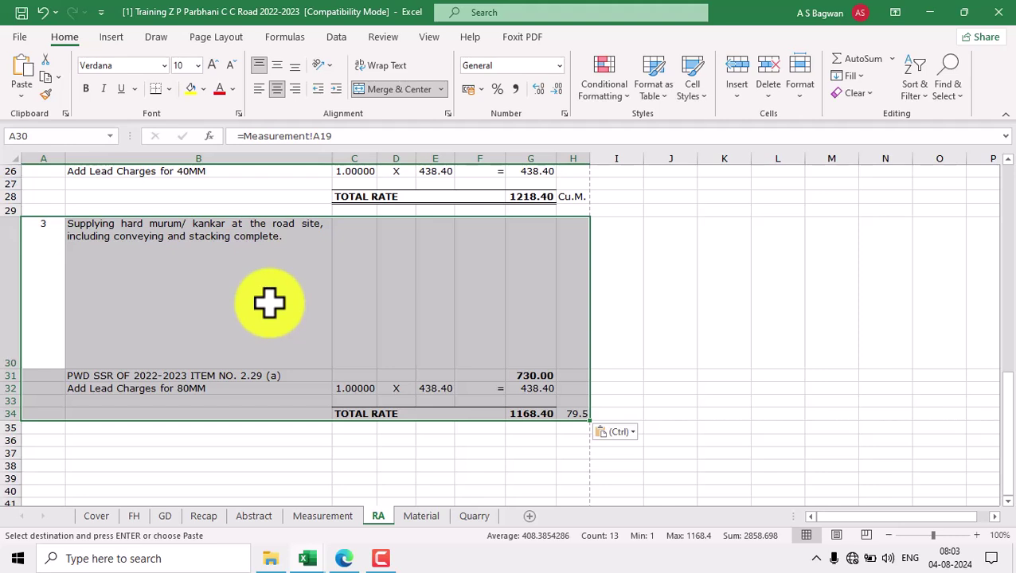
AutoFit the row heights of the pasted item 3 block in rows 30 to 34
click(798, 94)
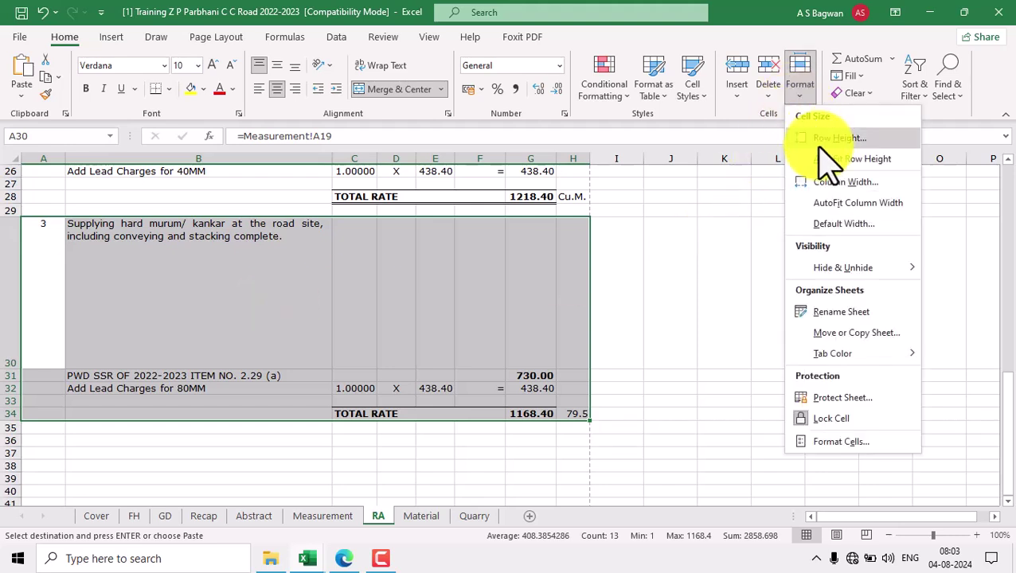
click(829, 158)
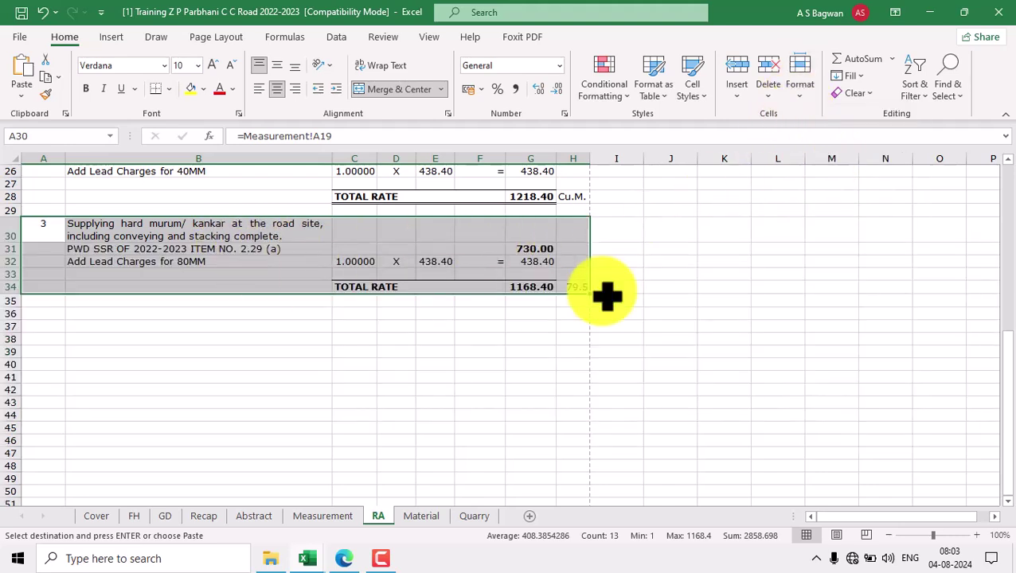
drag(1007, 390, 941, 342)
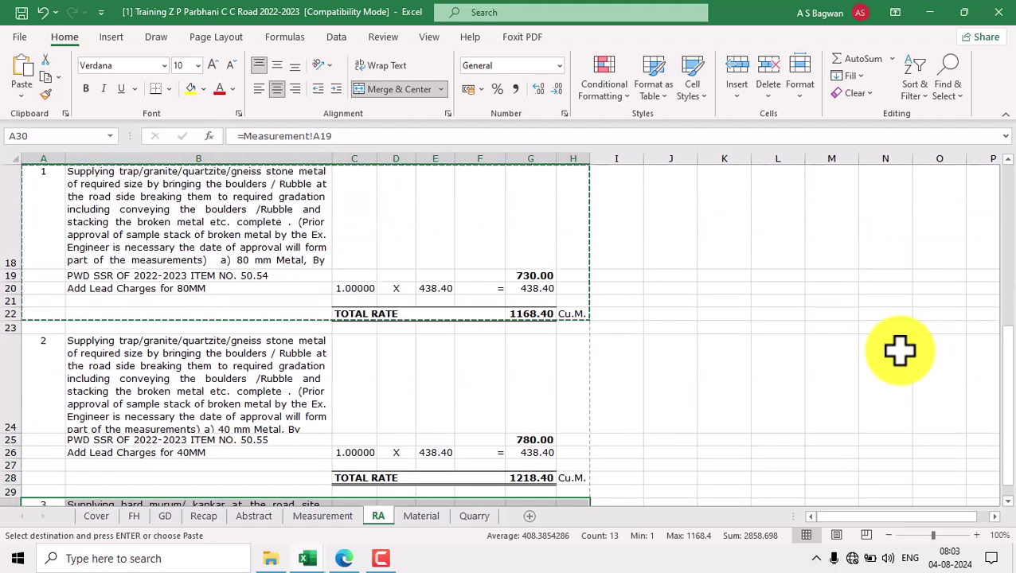
Finish the block copy and check the number, description, SSR reference, unit, rate and factor cells of the item 3 block
scroll(716, 351, down, 1)
scroll(716, 350, up, 3)
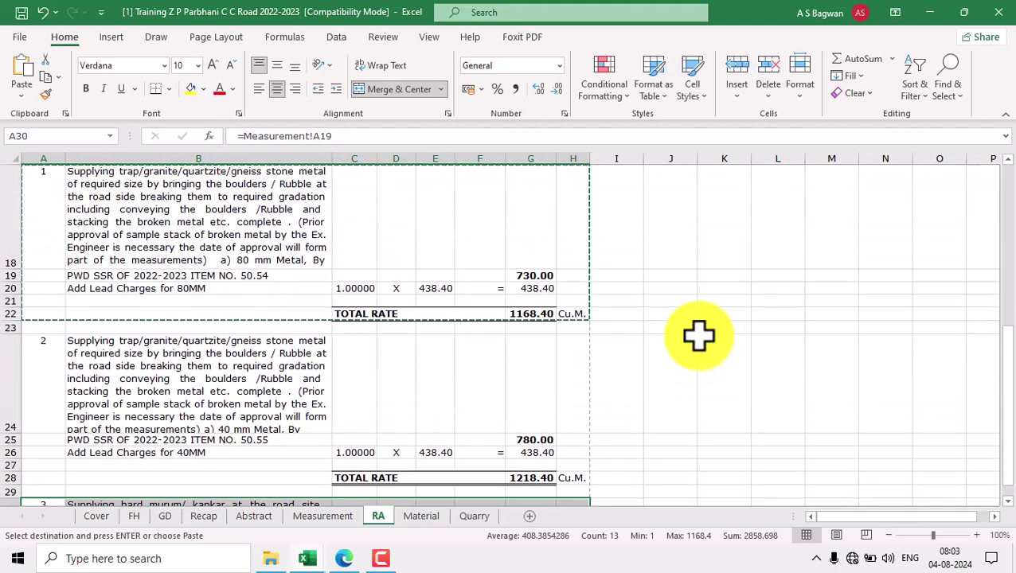
key(Return)
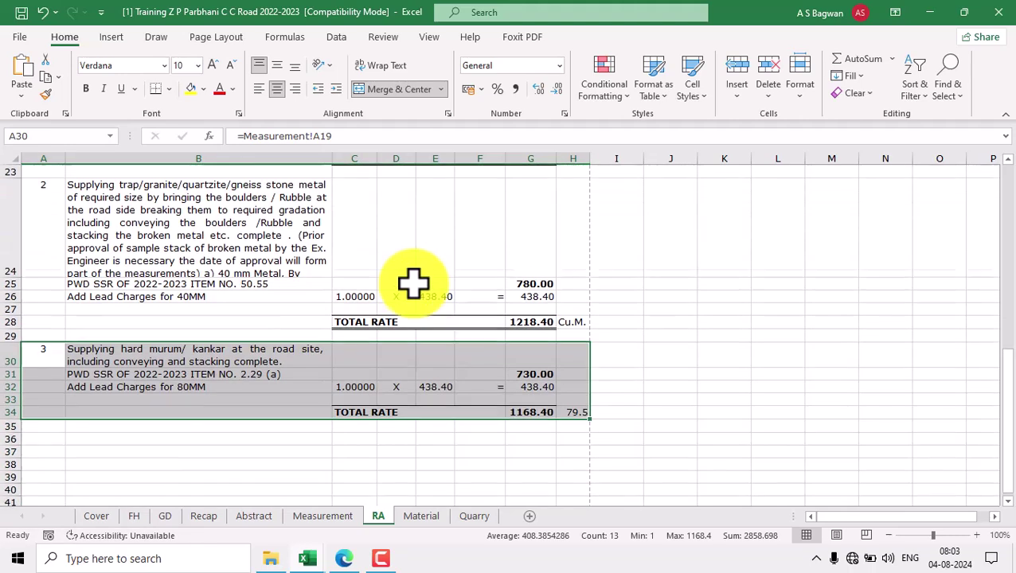
click(54, 349)
click(113, 343)
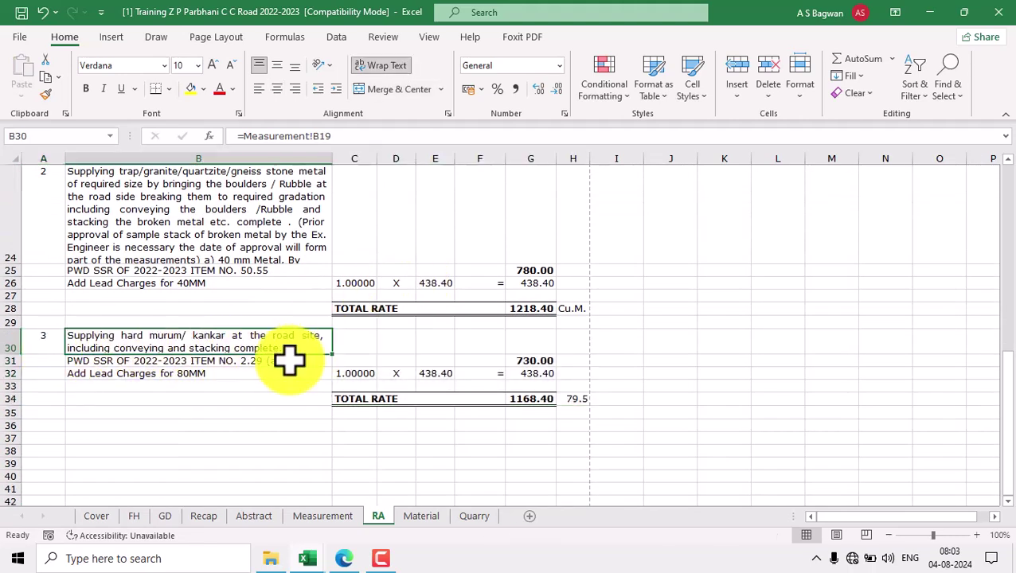
click(291, 360)
click(578, 398)
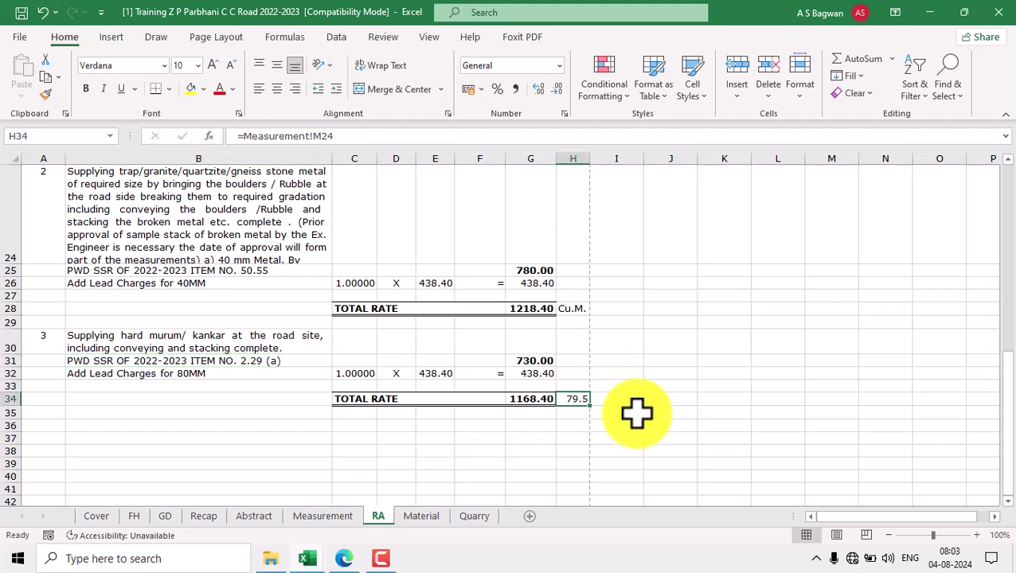
click(546, 363)
click(363, 372)
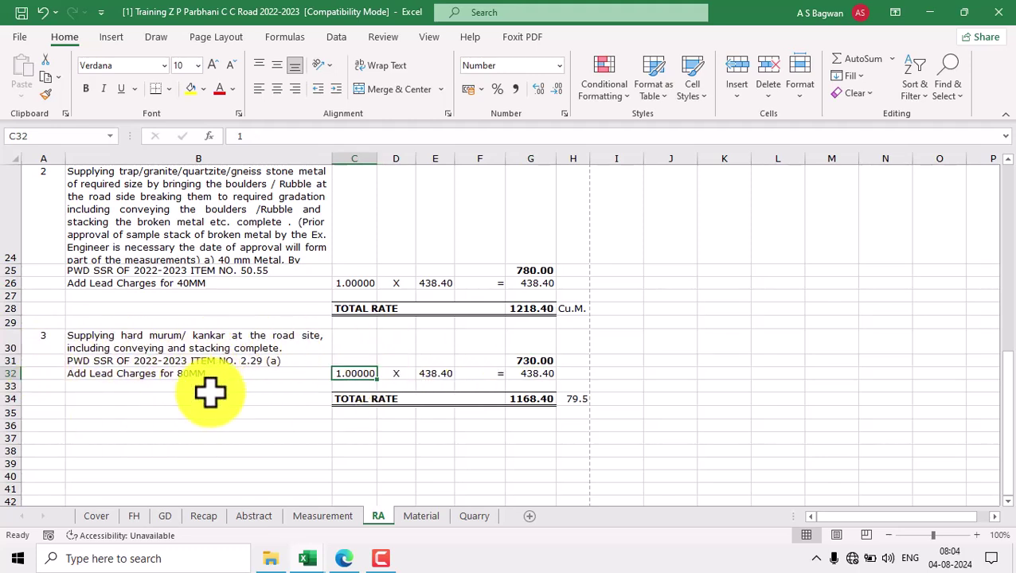
Link item 3's number in A30 to cell A19 of the Measurement sheet
click(54, 347)
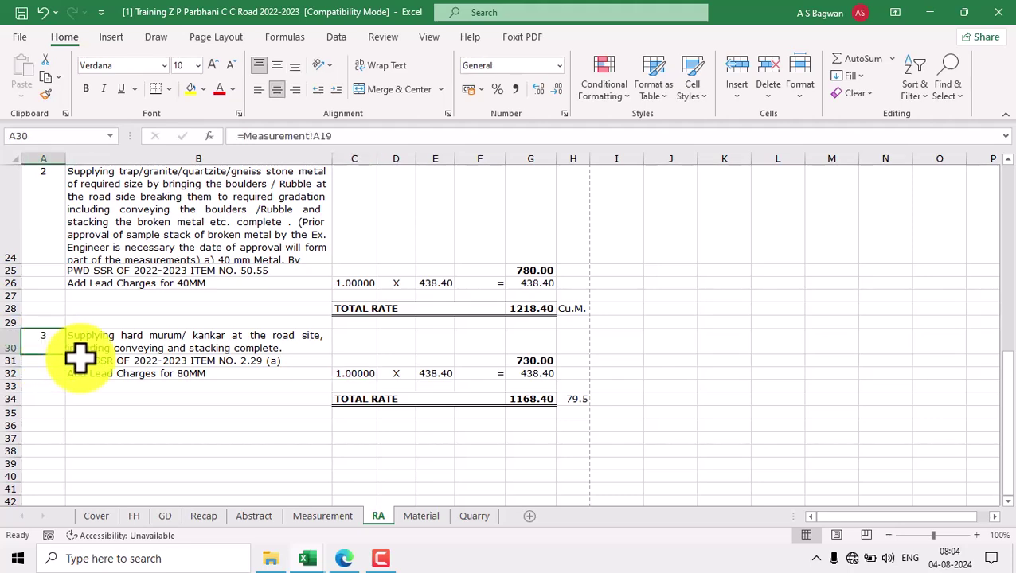
text(=)
click(320, 515)
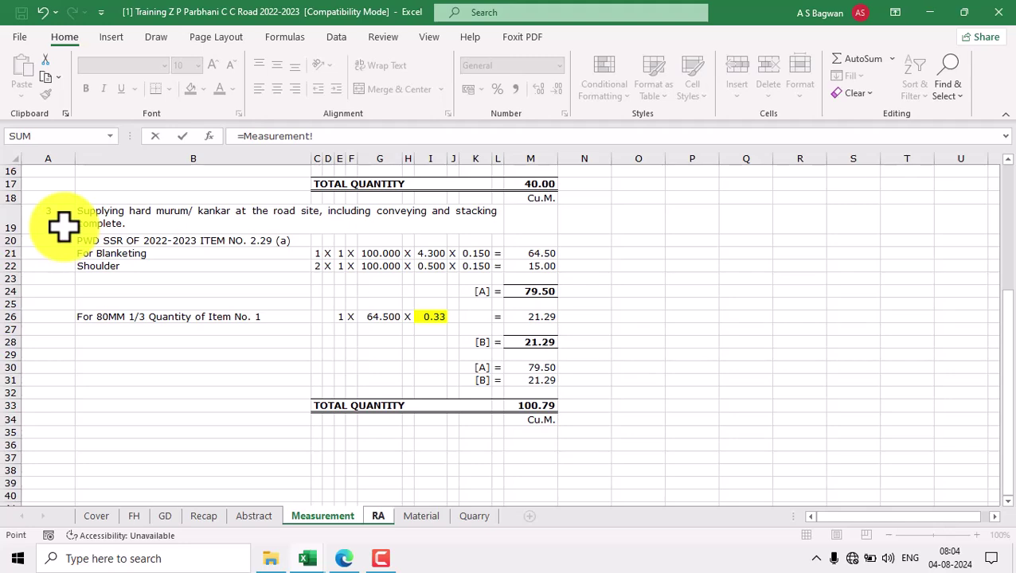
key(Return)
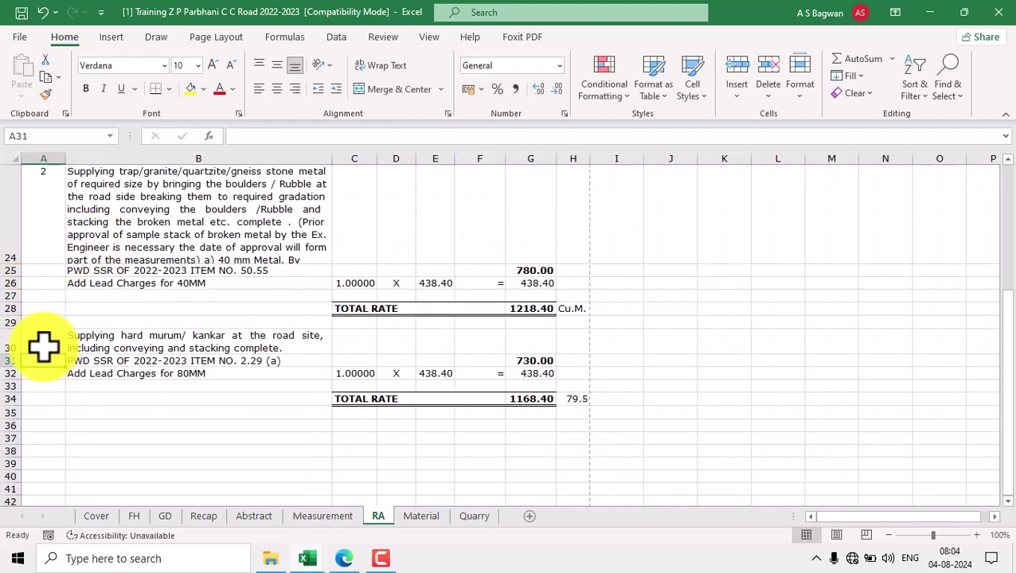
Compare the description cells of items 1 to 3, clear B30's formula and relink it to cell B19 of the Measurement sheet
drag(44, 344, 573, 396)
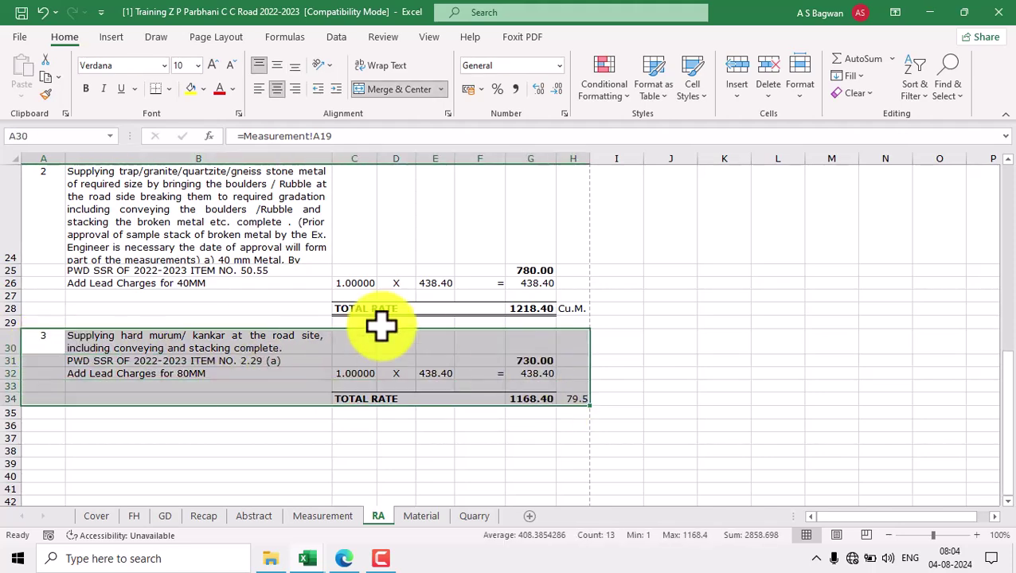
click(211, 211)
scroll(211, 210, up, 3)
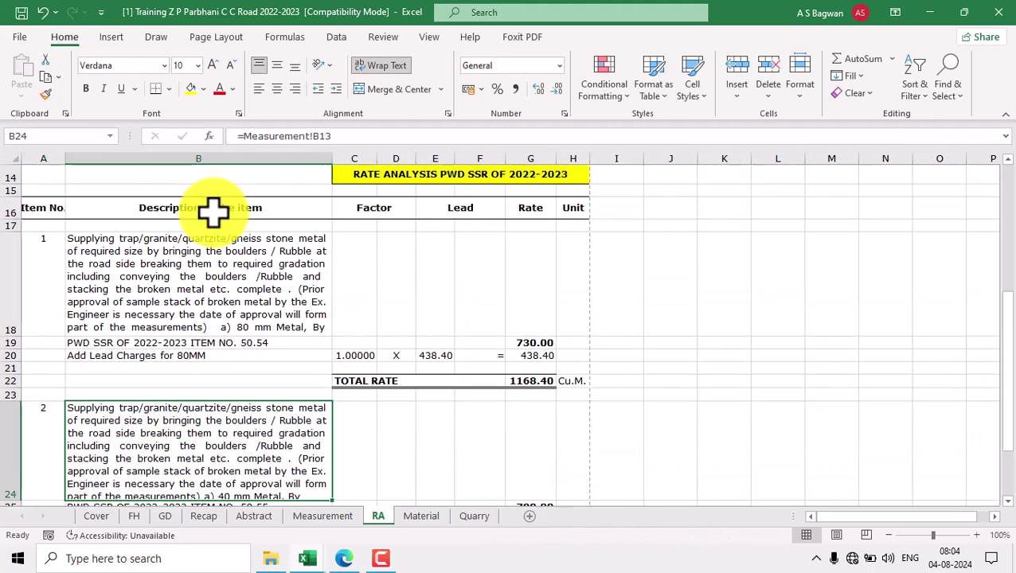
click(179, 283)
scroll(306, 345, down, 3)
click(203, 342)
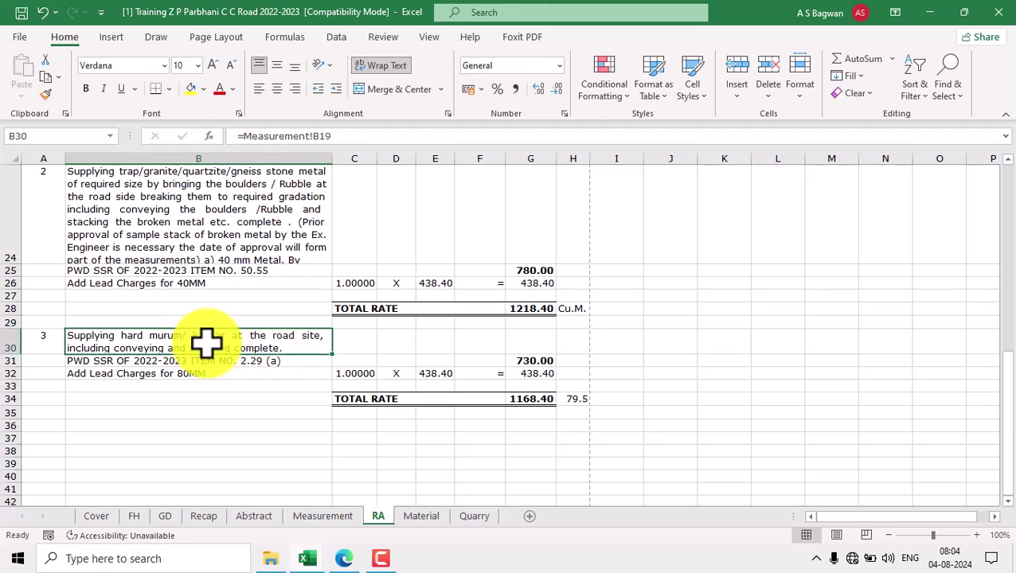
double_click(290, 350)
key(BackSpace)
key(BackSpace)
key(BackSpace)
key(BackSpace)
key(BackSpace)
key(BackSpace)
key(BackSpace)
key(BackSpace)
key(BackSpace)
key(BackSpace)
key(BackSpace)
key(BackSpace)
key(BackSpace)
key(BackSpace)
key(BackSpace)
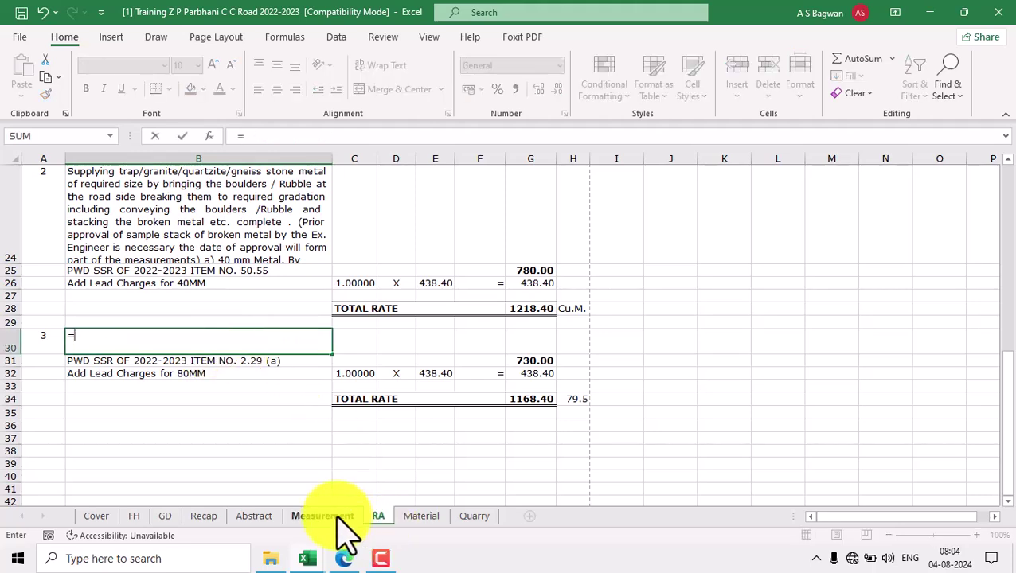
click(316, 514)
click(300, 227)
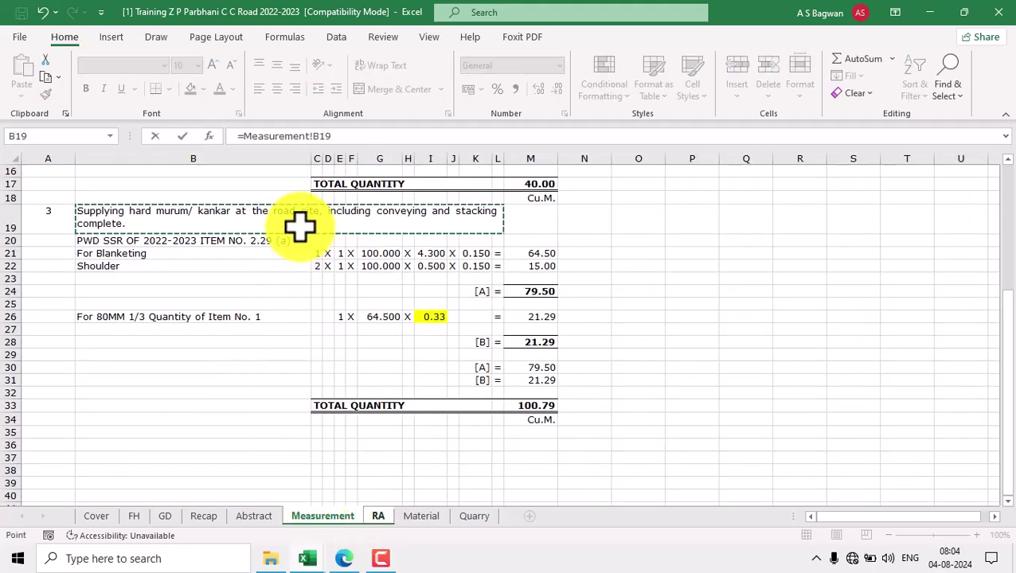
key(Return)
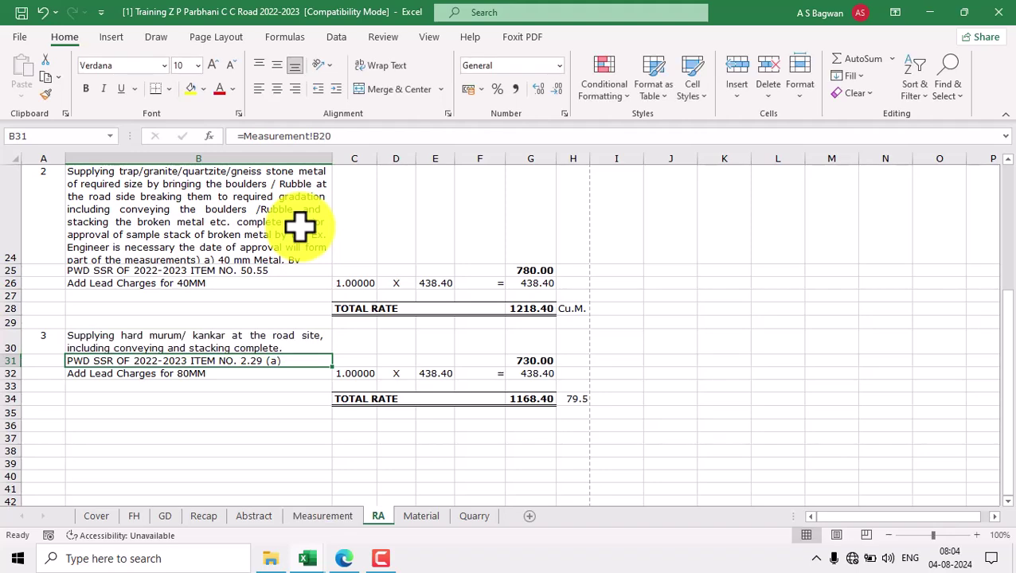
Link item 3's SSR reference in B31 to cell B20 of the Measurement sheet
text(=)
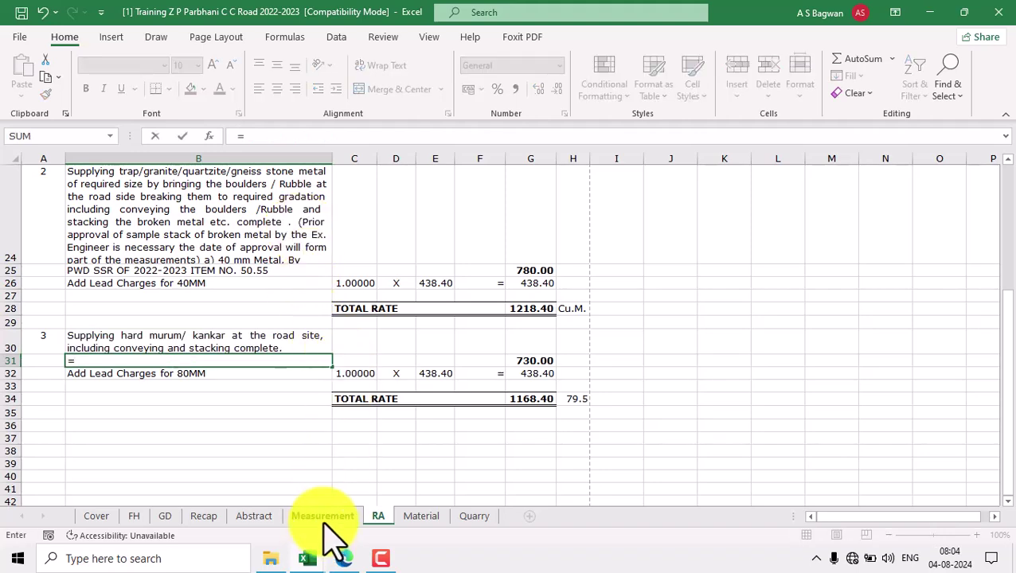
click(324, 516)
click(260, 243)
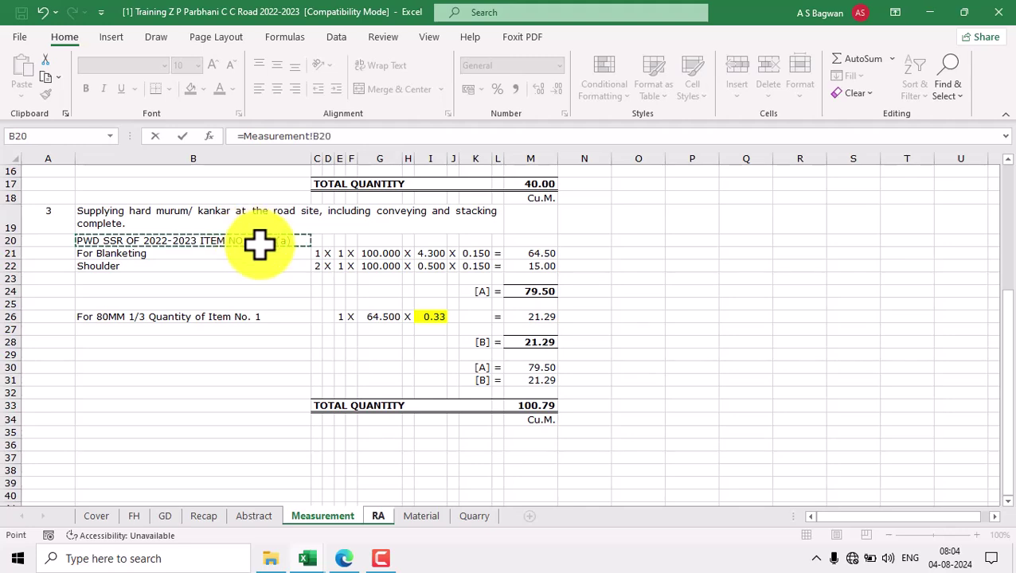
key(Return)
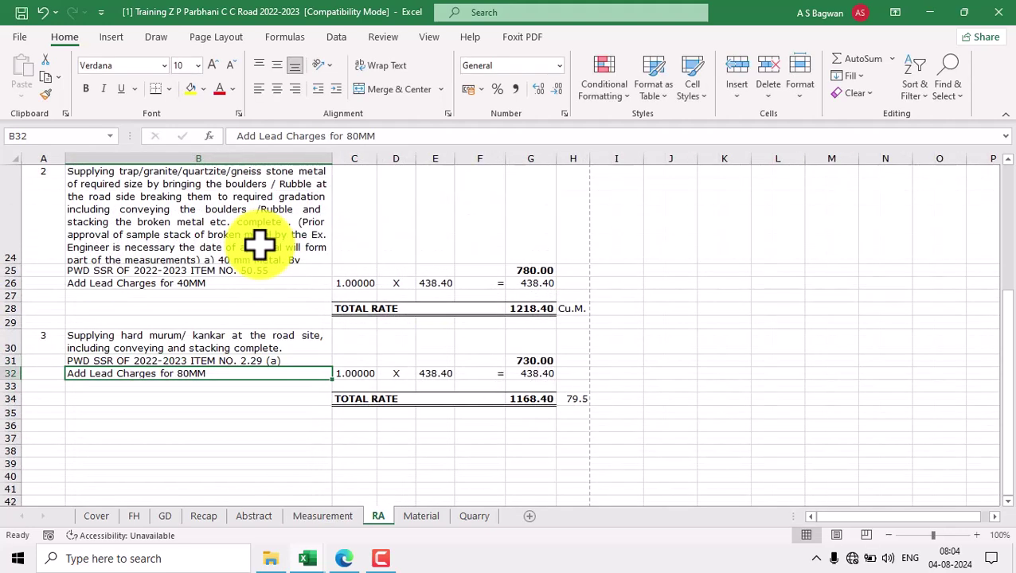
Link item 3's unit in H34 to cell M34 of the Measurement sheet, and check the references in A30, B30, B31 and H34
click(578, 398)
text(=)
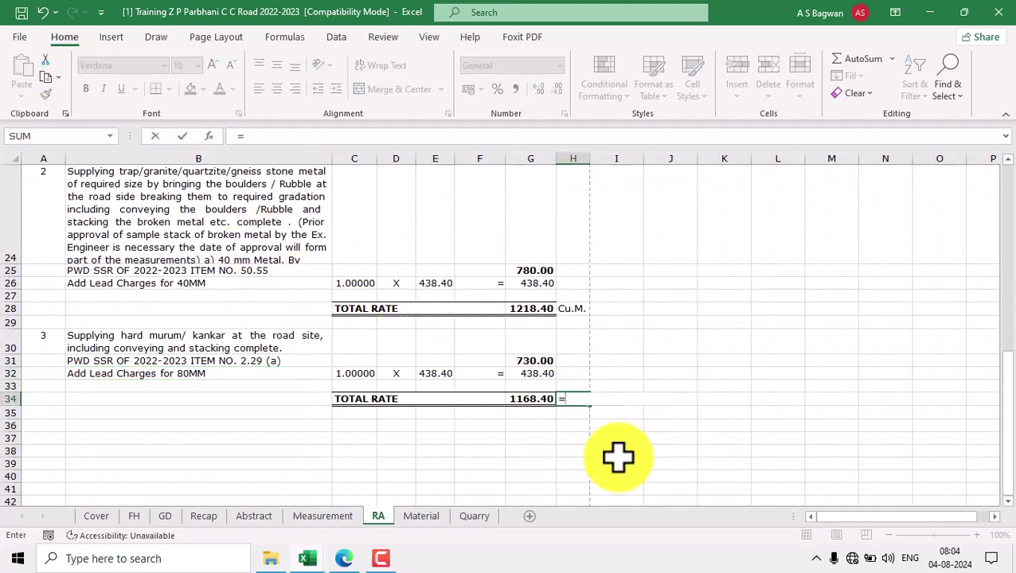
click(344, 516)
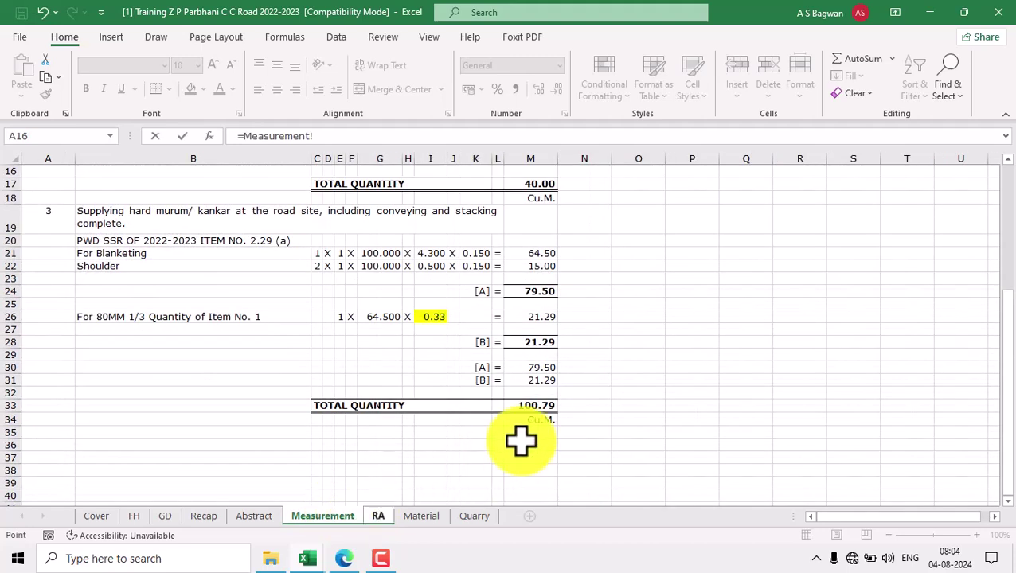
click(546, 420)
key(Return)
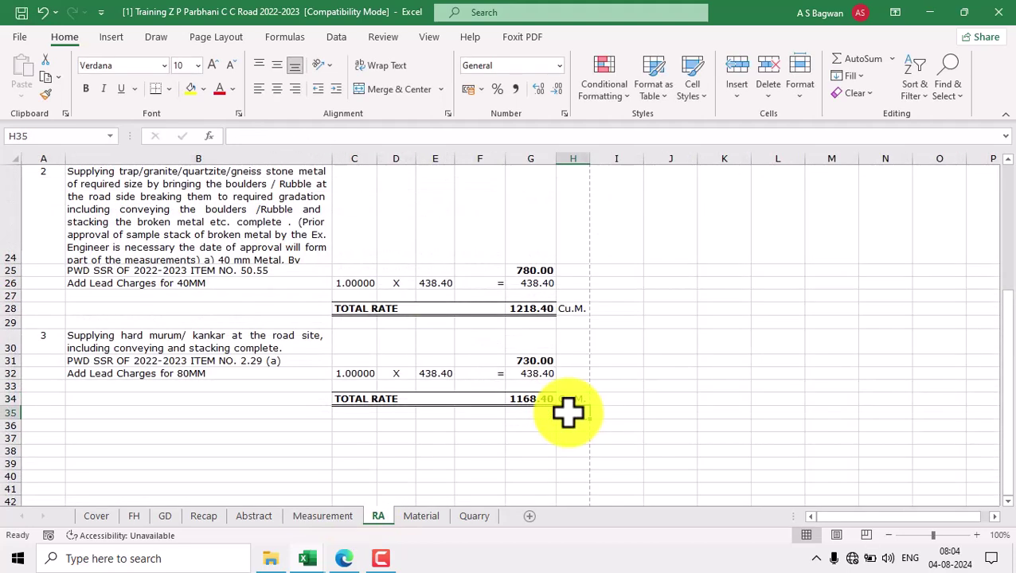
click(50, 347)
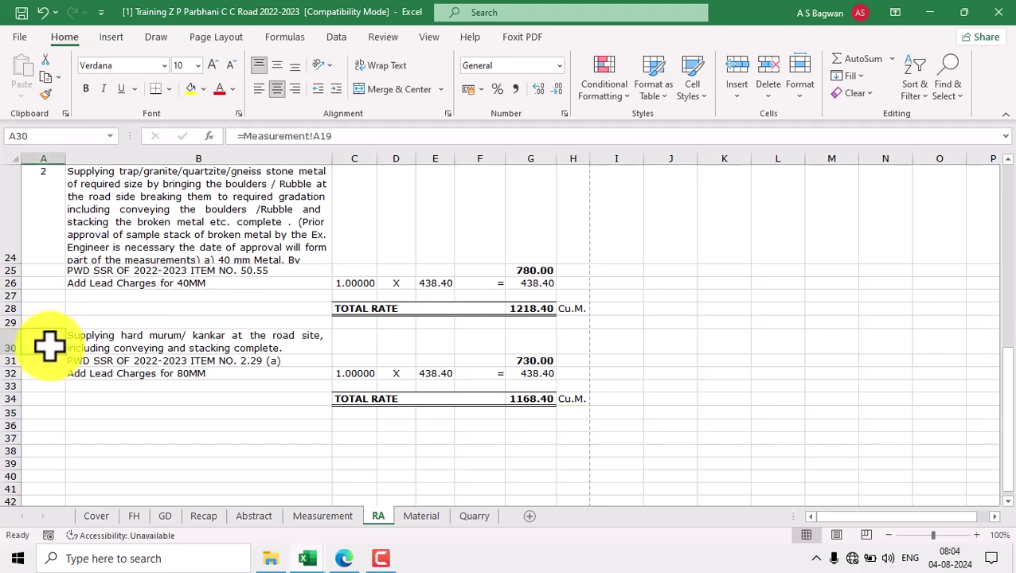
click(189, 341)
click(252, 362)
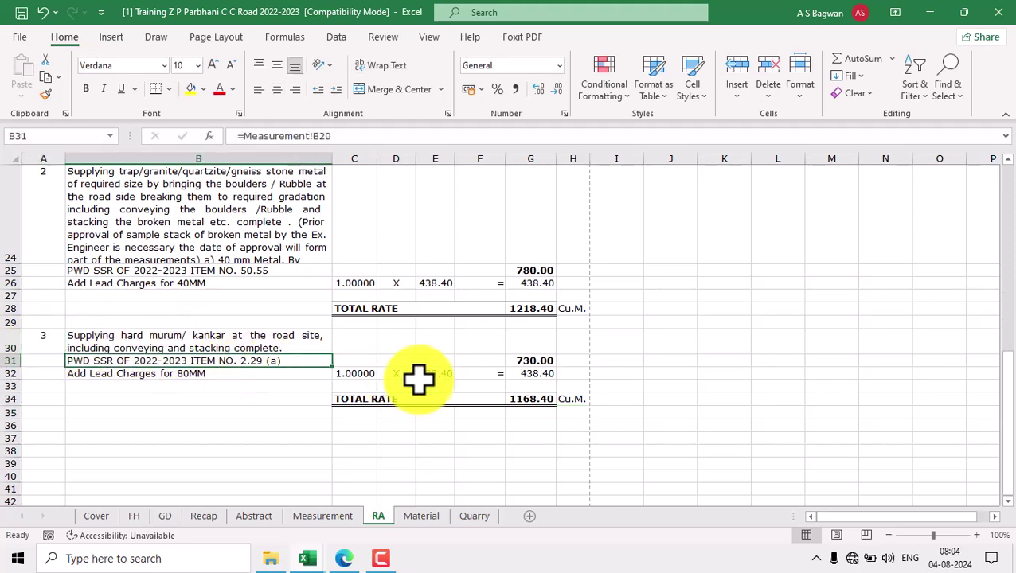
click(572, 398)
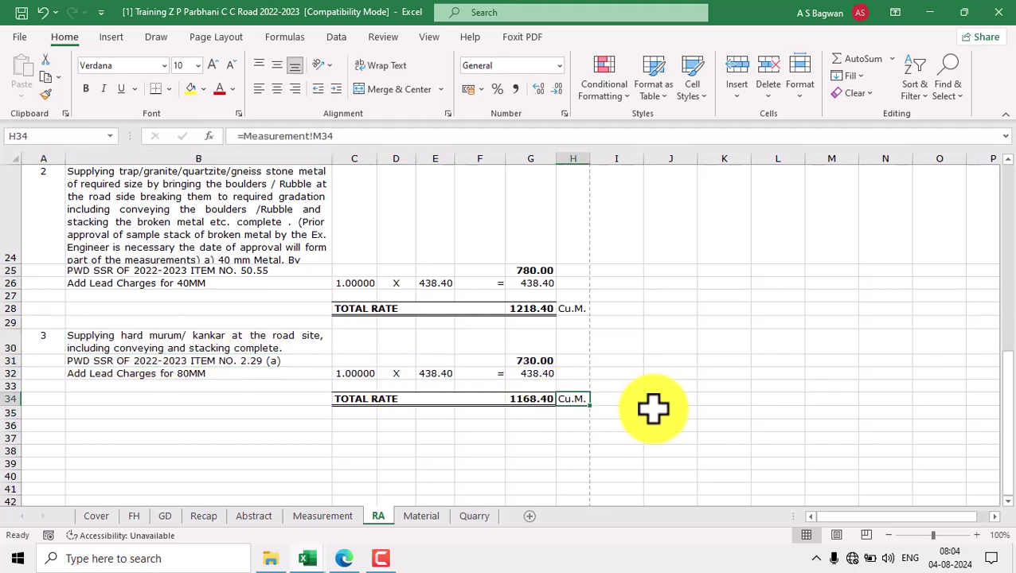
Switch to the SSR_2022-23 workbook and examine the rate schedule's columns and the row of item 2.29a for hard murum supply
click(535, 362)
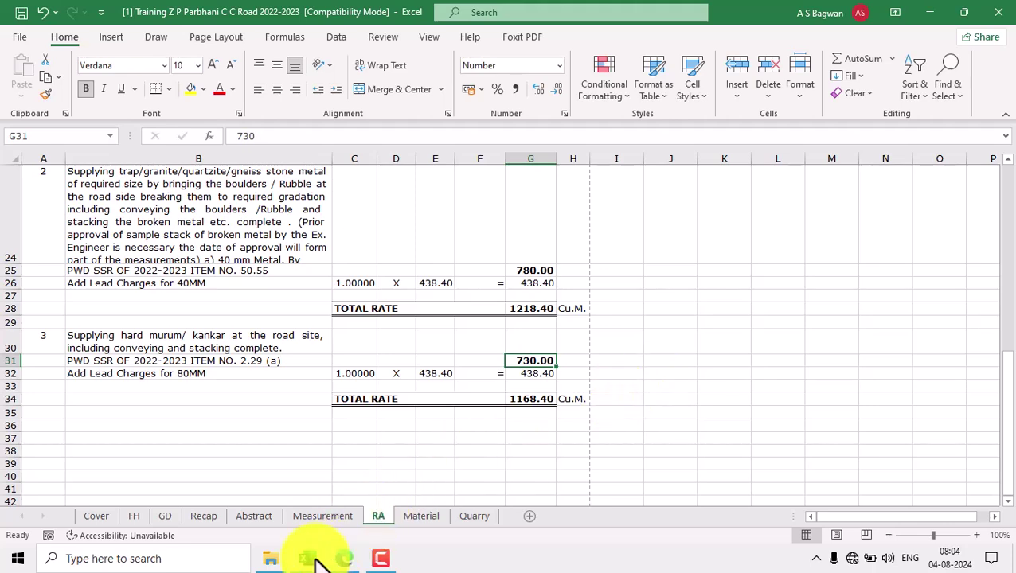
mouse_move(314, 560)
click(374, 522)
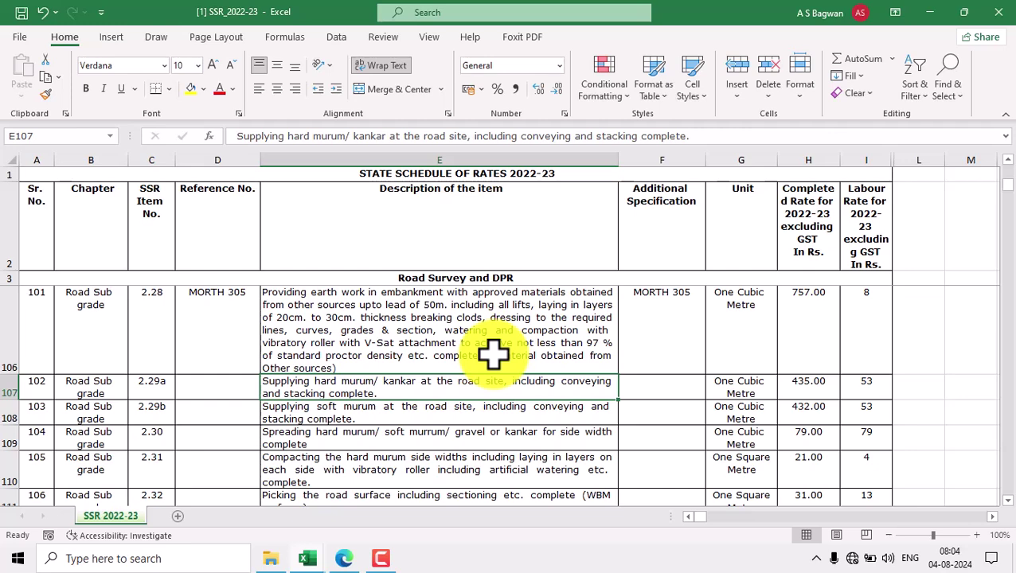
click(557, 175)
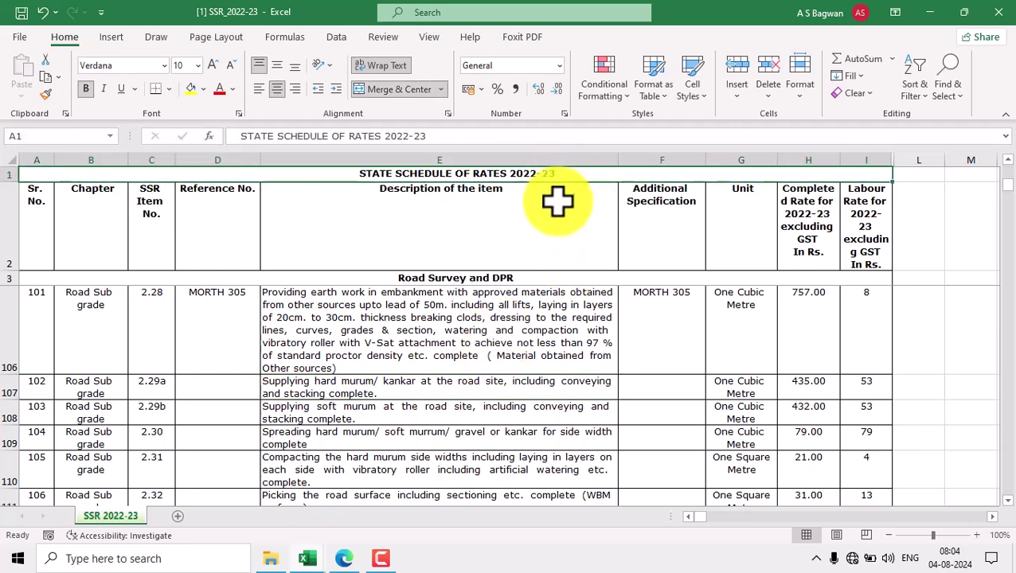
click(148, 241)
click(385, 317)
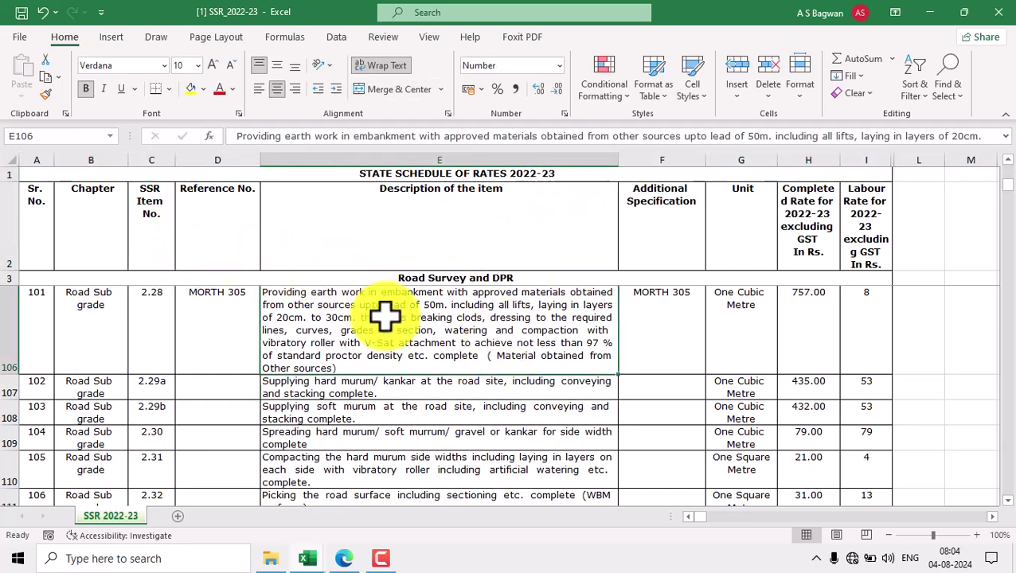
click(749, 338)
click(741, 223)
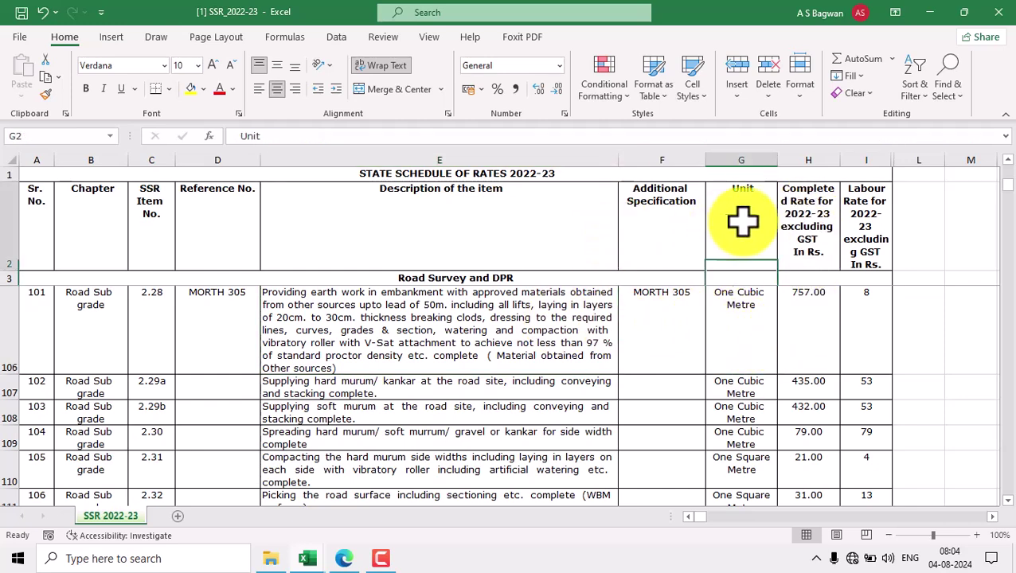
click(807, 382)
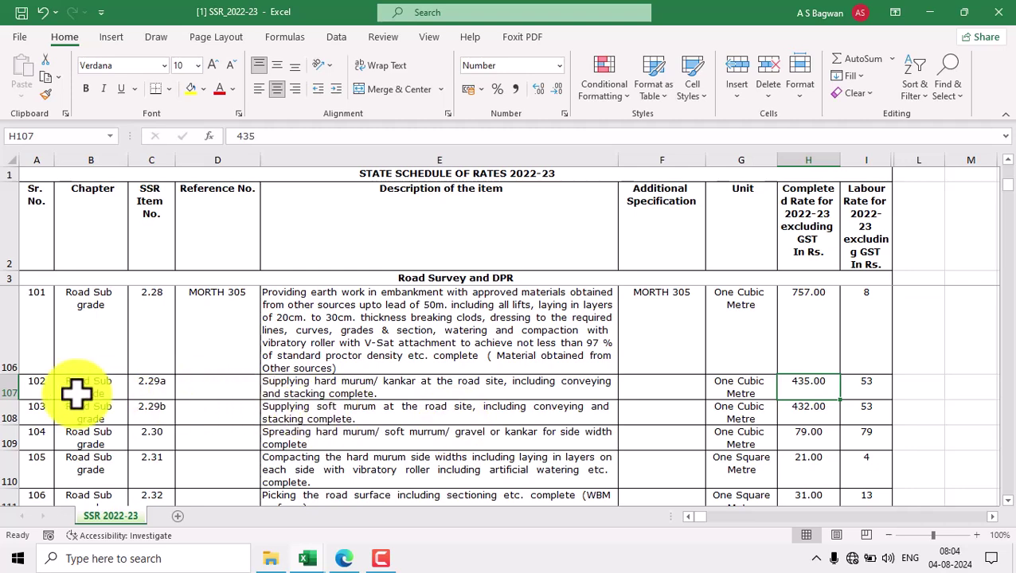
click(8, 388)
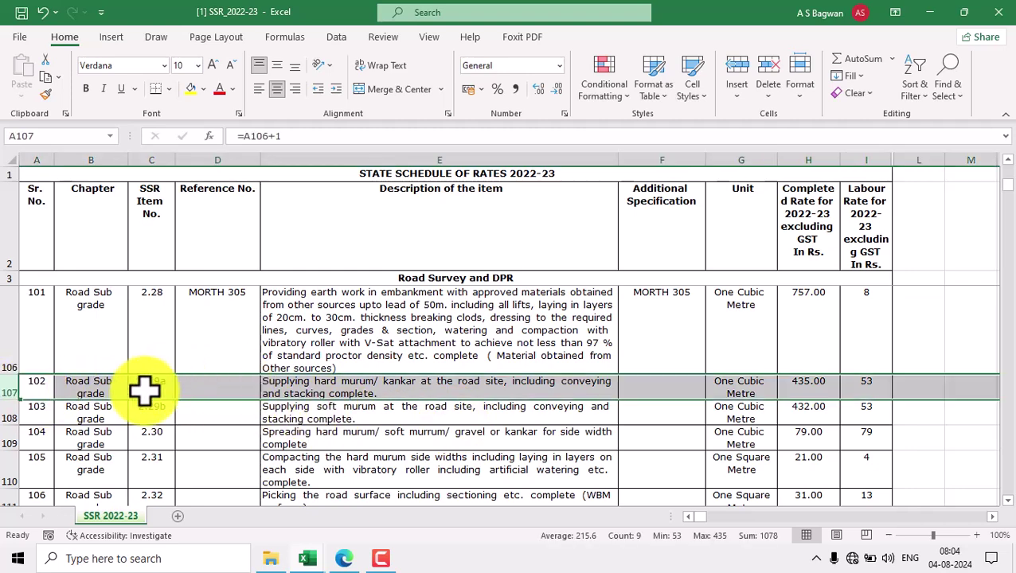
Copy the 435 complete rate of SSR item 2.29a and enter it as item 3's rate in G31 of the estimate workbook's RA sheet
click(827, 382)
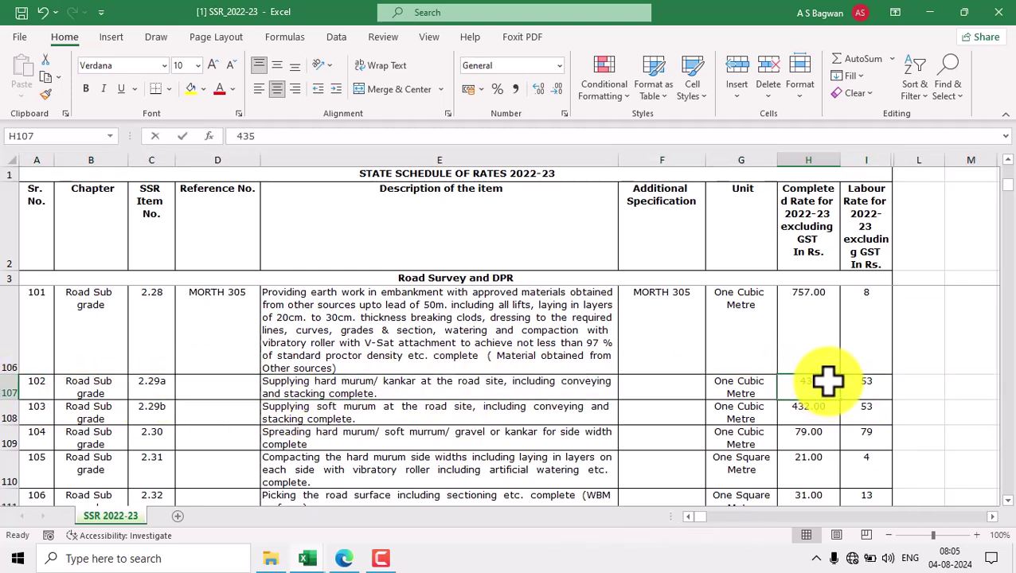
double_click(828, 384)
double_click(789, 385)
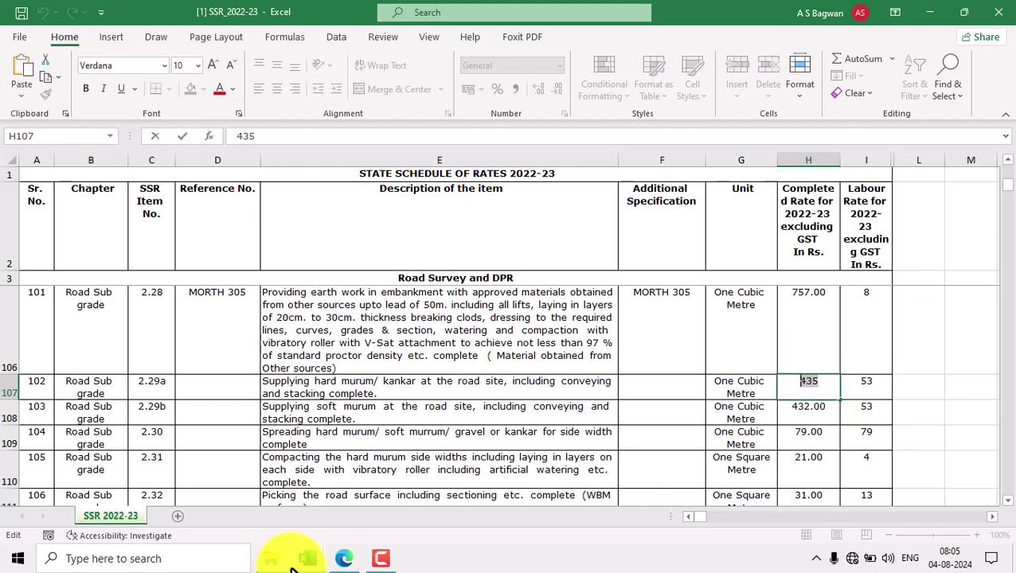
mouse_move(305, 561)
click(263, 525)
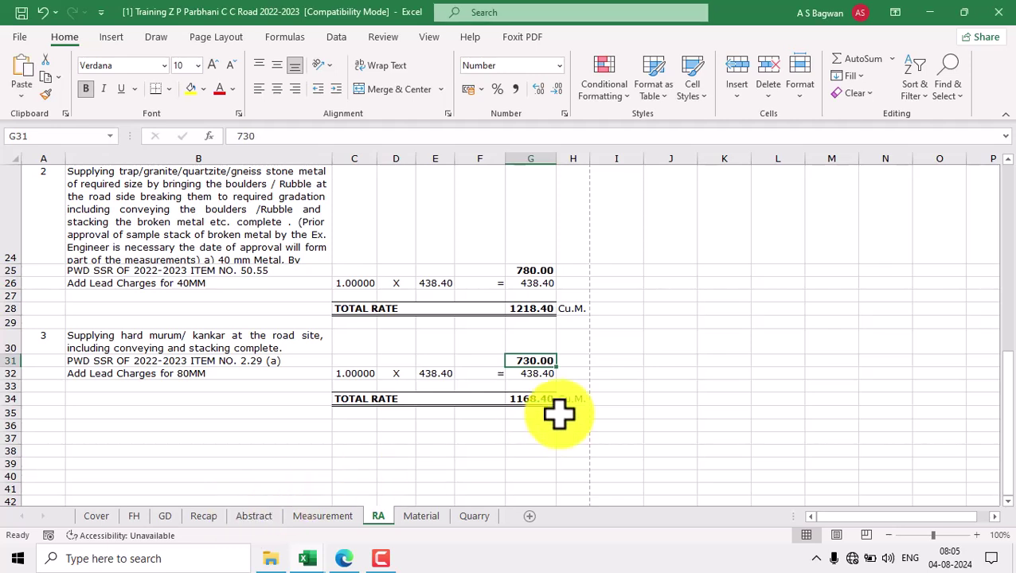
double_click(532, 360)
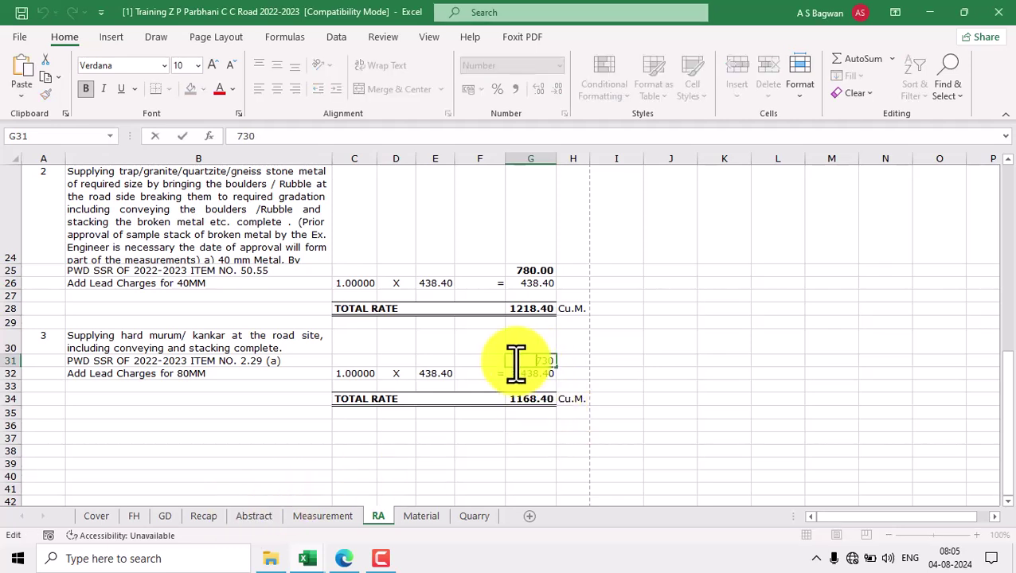
drag(521, 362, 588, 360)
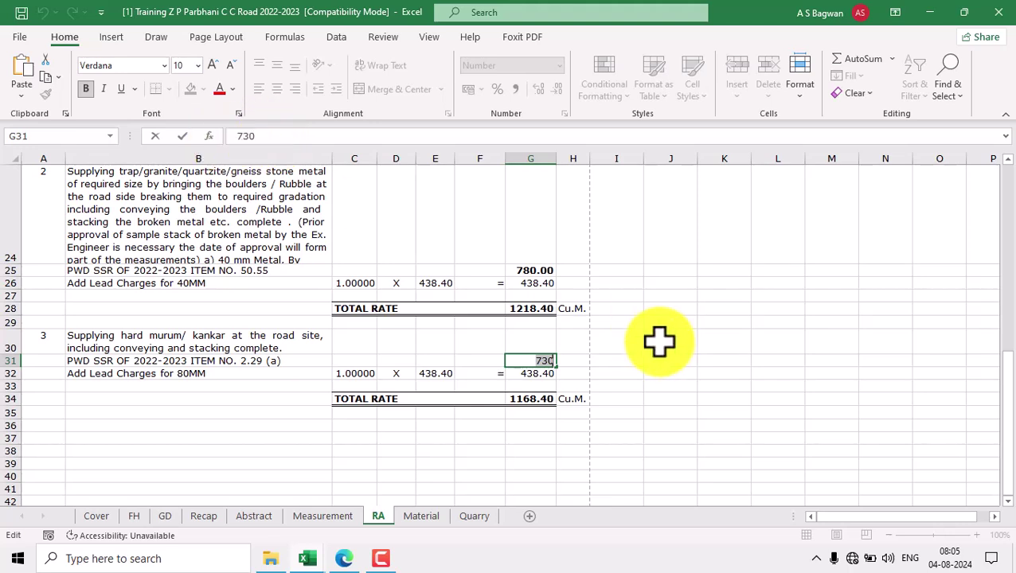
key(Return)
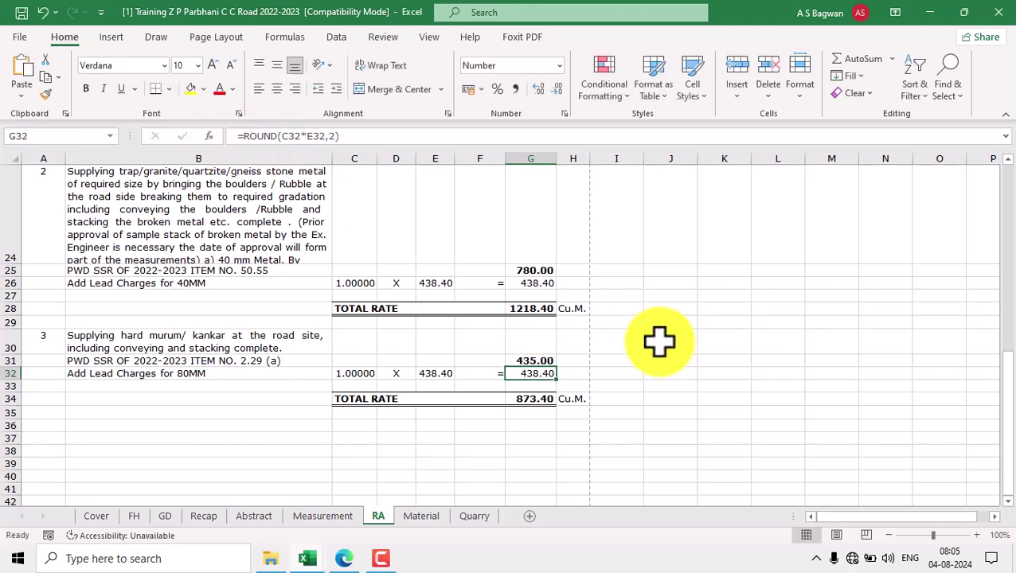
Change item 3's label in B32 to "Add Lead Charges for Murum" and link its lead charge in E32 to =$F$11
click(212, 372)
double_click(213, 373)
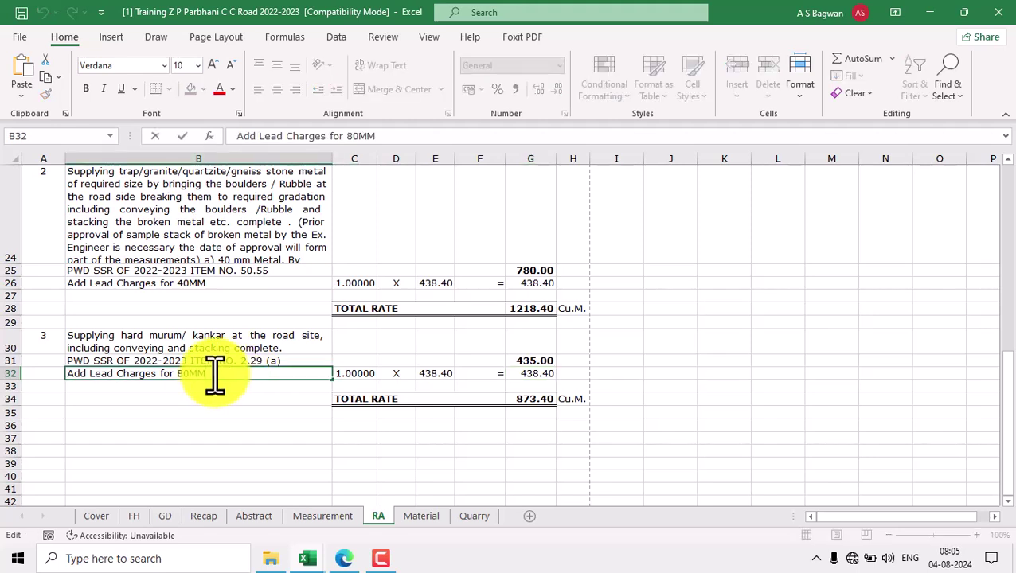
drag(180, 373, 327, 424)
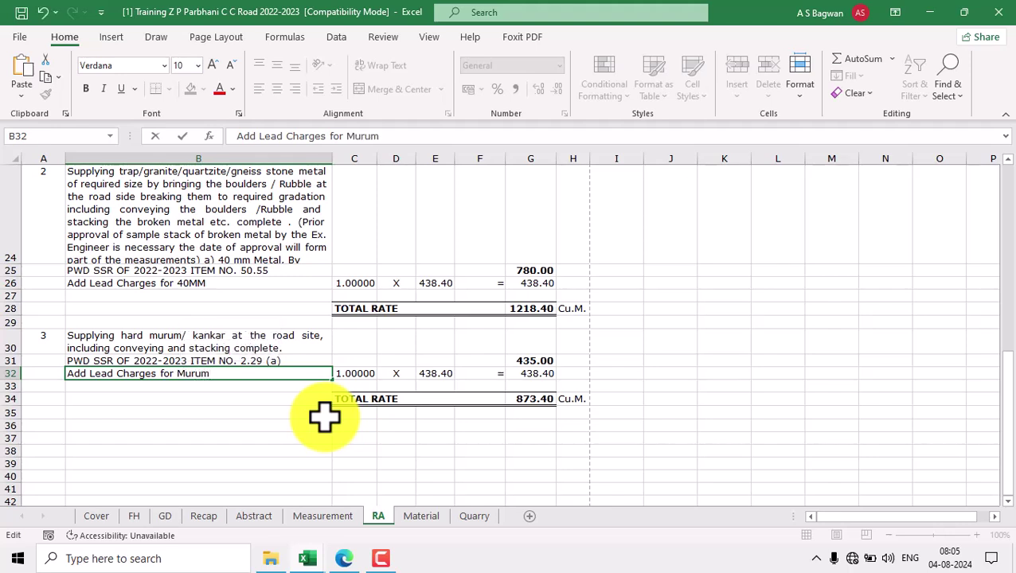
key(Tab)
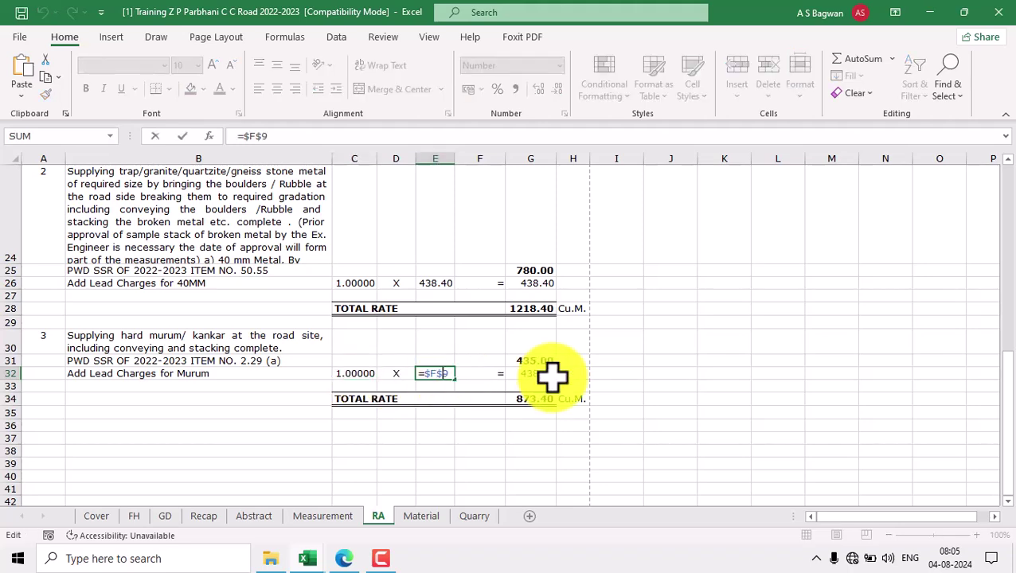
scroll(552, 376, up, 6)
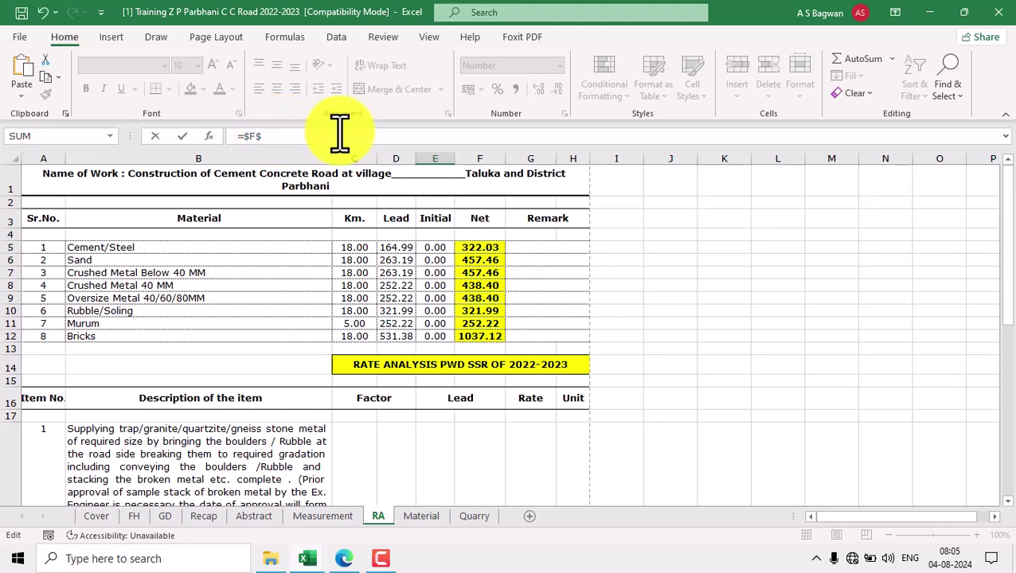
key(Return)
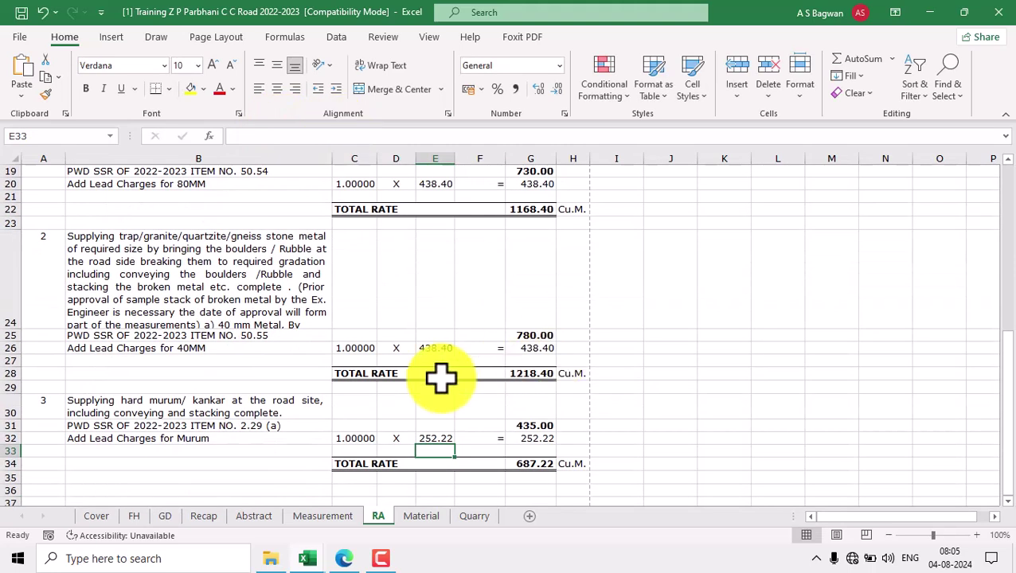
Check E32's reference against the Murum row of the lead table, and inspect item 3's total rate formula in G34
double_click(434, 437)
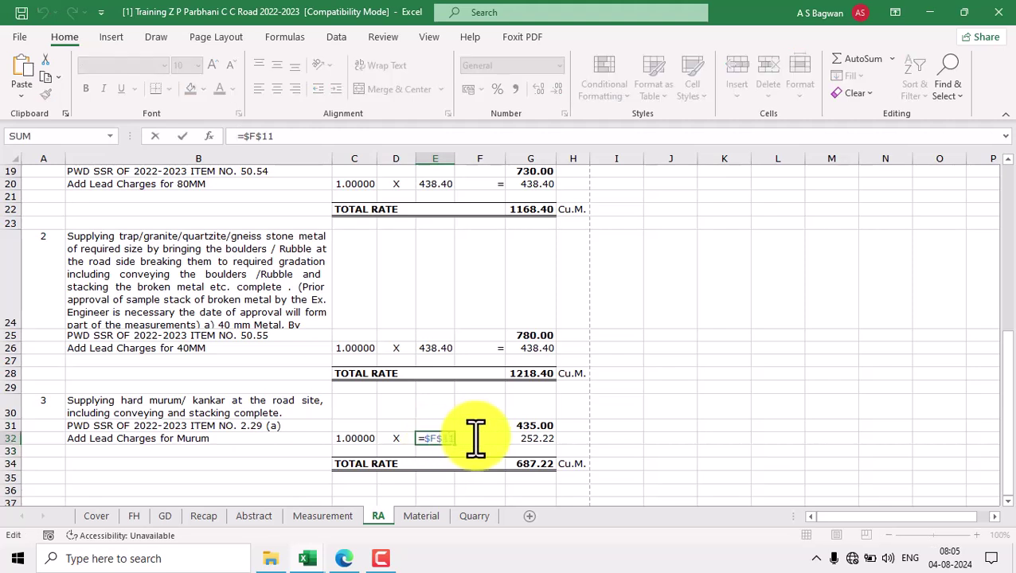
key(Return)
double_click(434, 438)
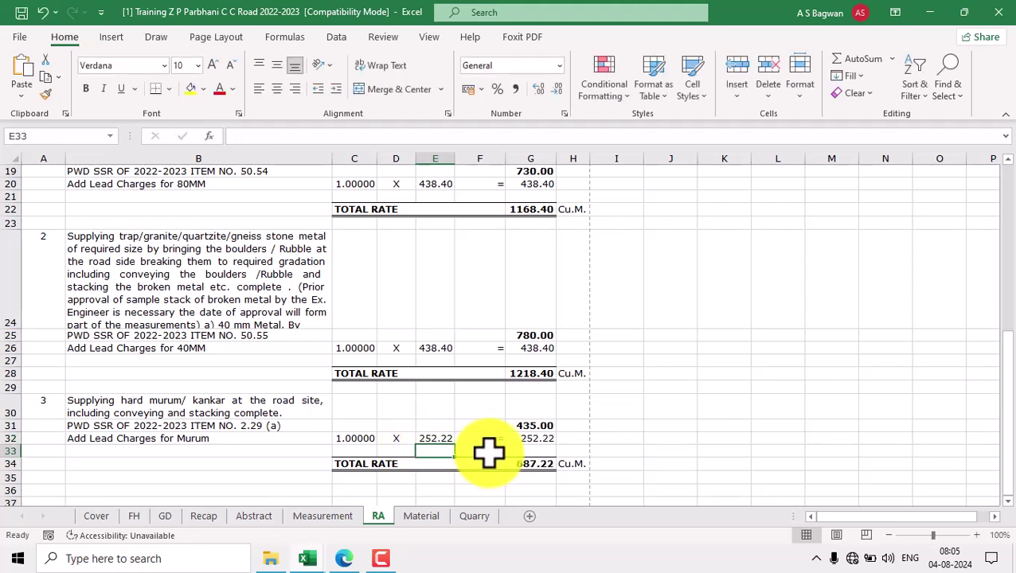
double_click(442, 436)
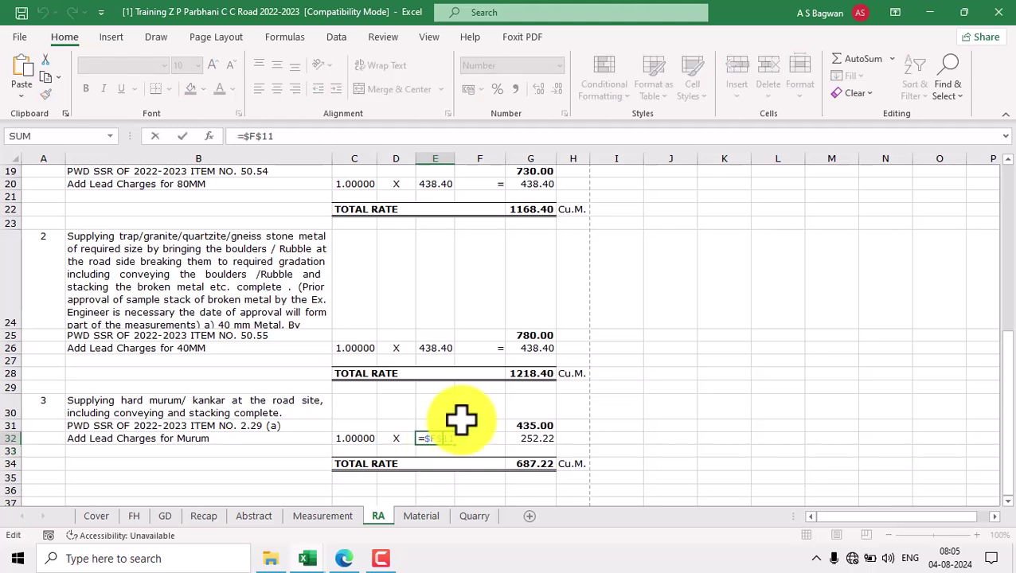
scroll(460, 422, up, 6)
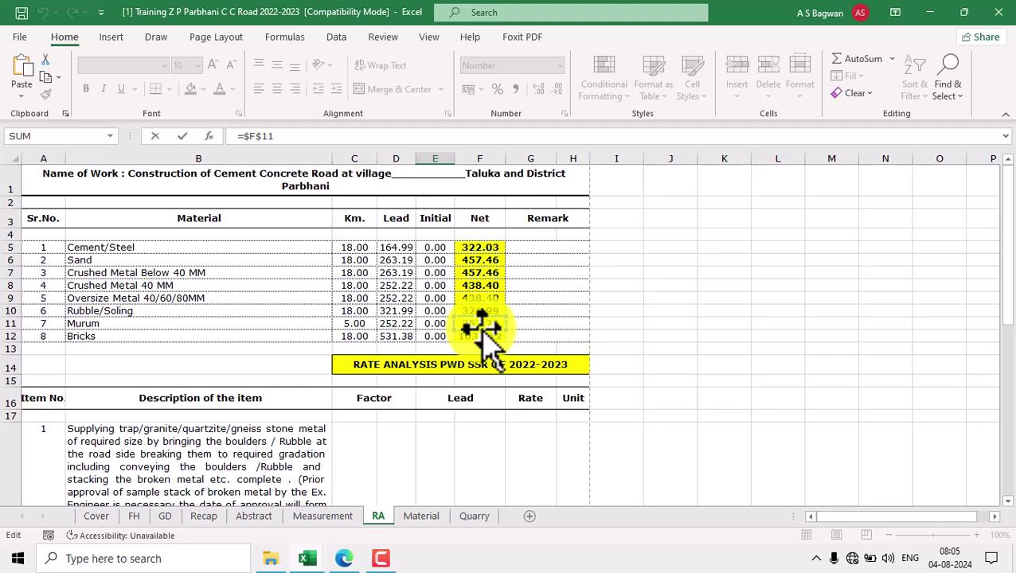
scroll(658, 393, down, 8)
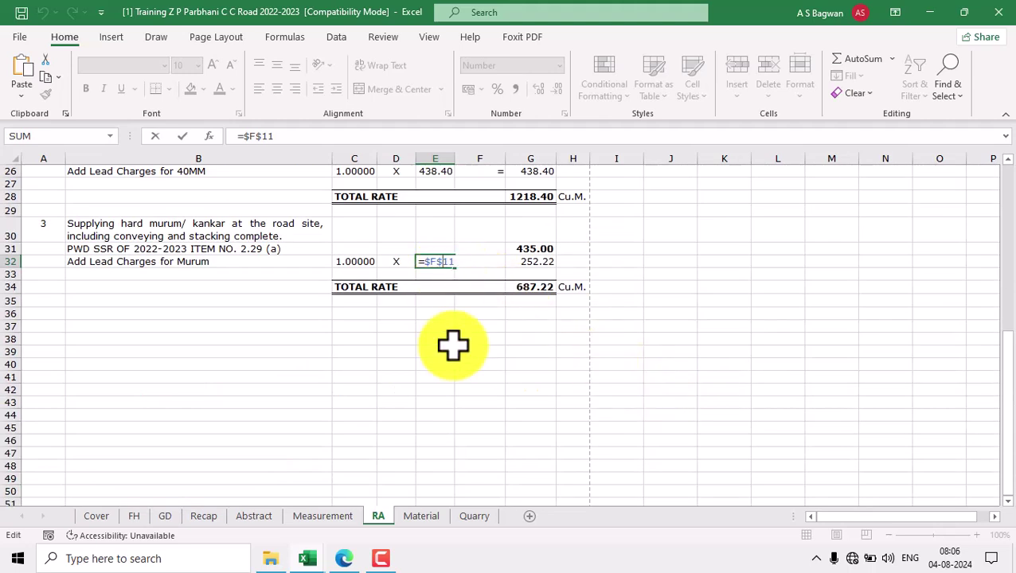
key(ctrl+Return)
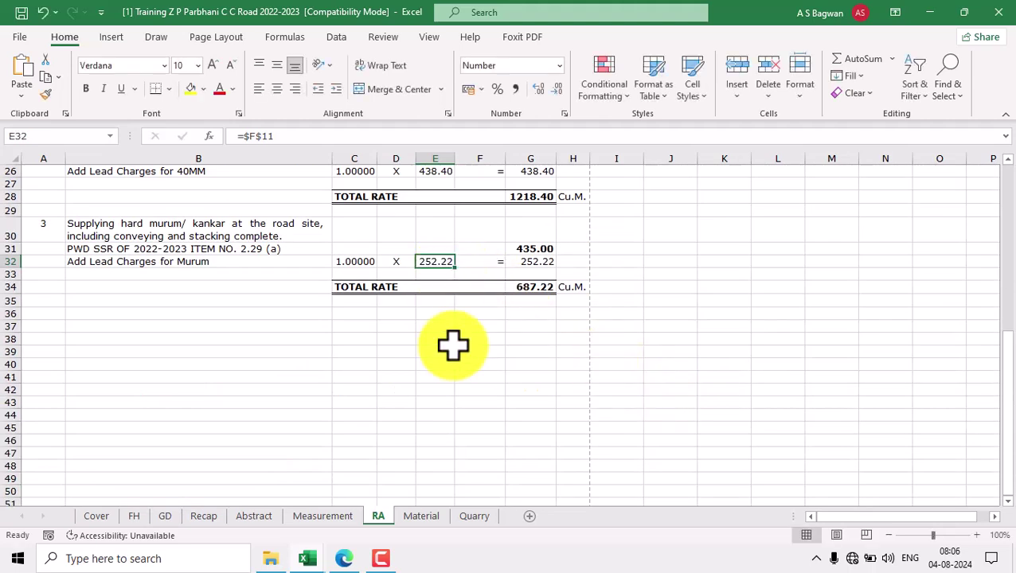
double_click(538, 287)
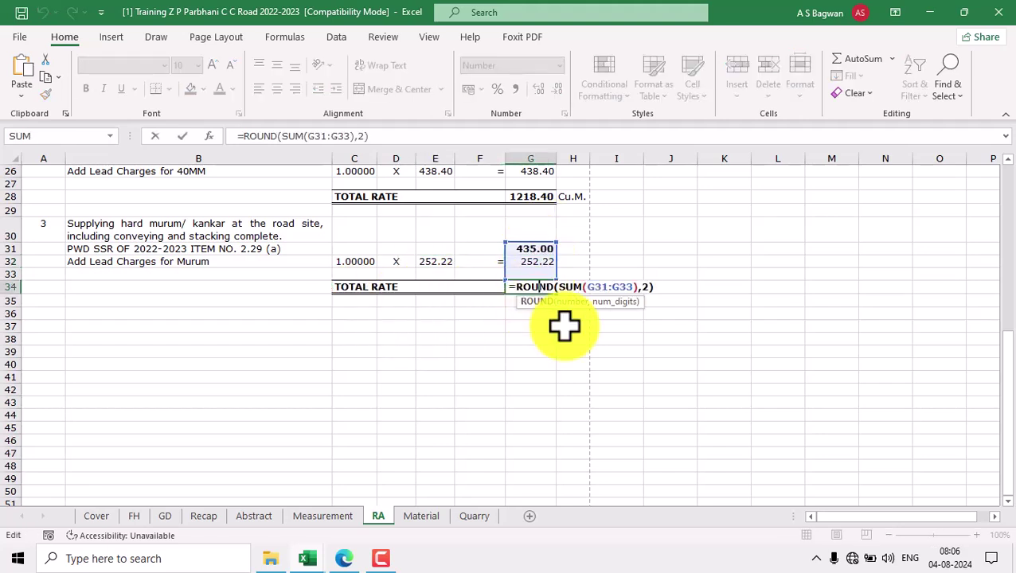
key(Escape)
Link A34, beside item 3's total rate, to the [A] label in K24 of the Measurement sheet and check the row
click(57, 288)
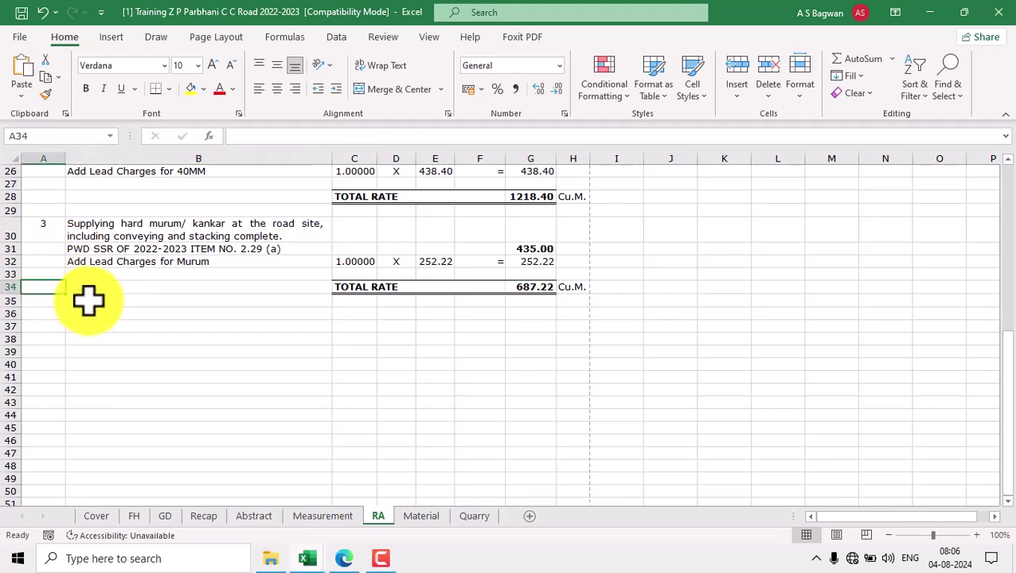
text(=)
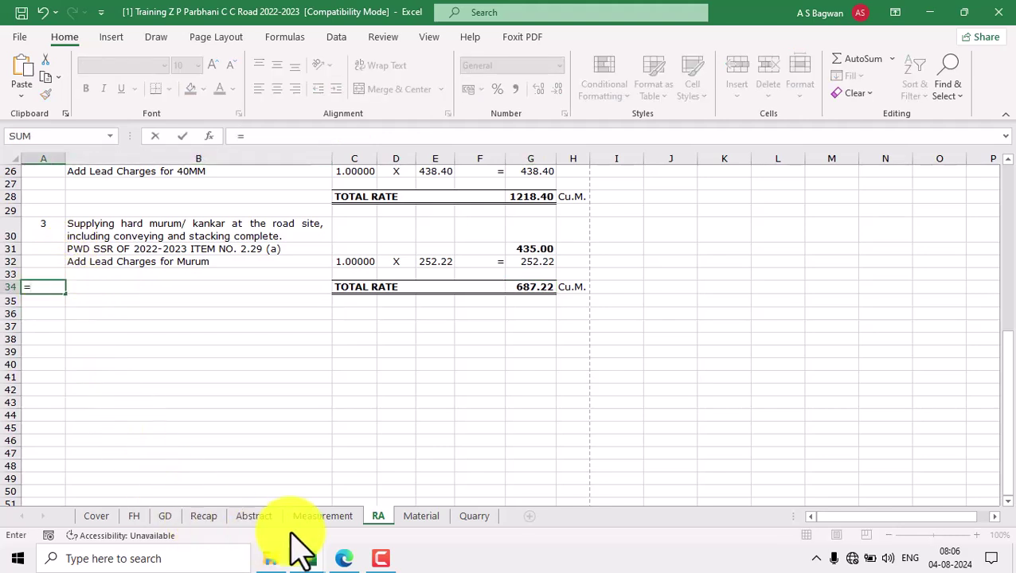
click(325, 515)
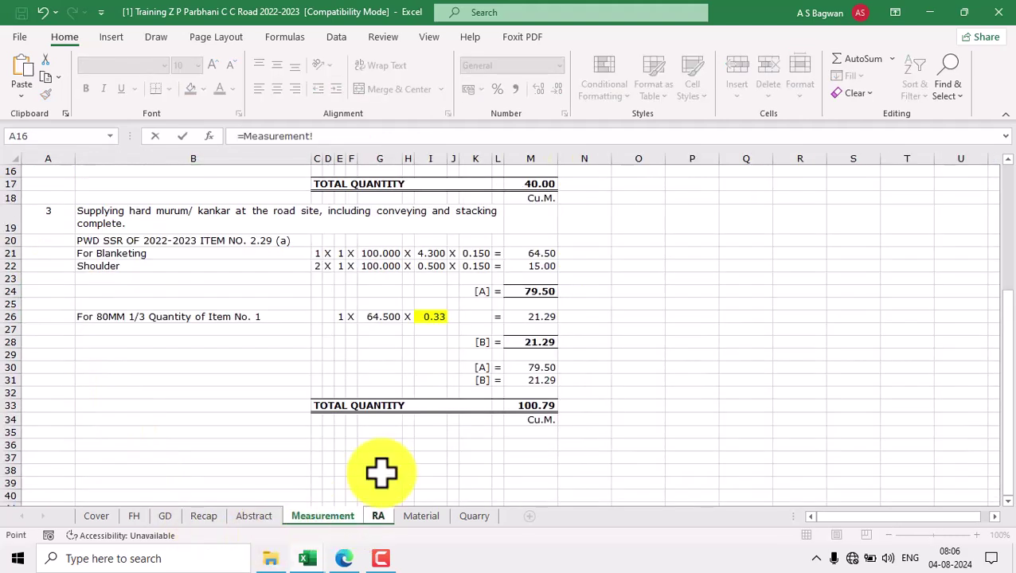
click(482, 291)
key(Return)
click(199, 377)
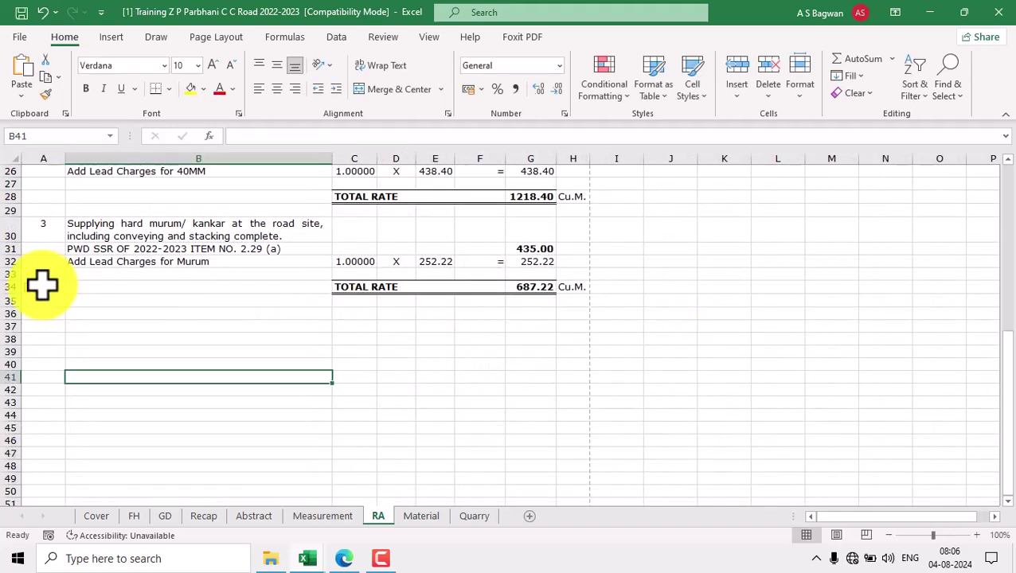
click(43, 285)
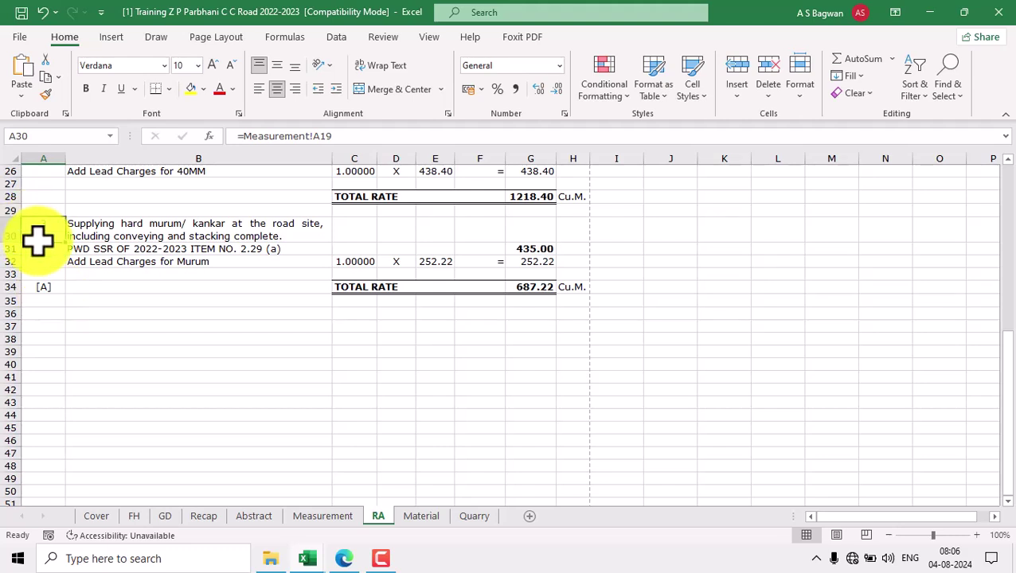
click(47, 288)
click(540, 285)
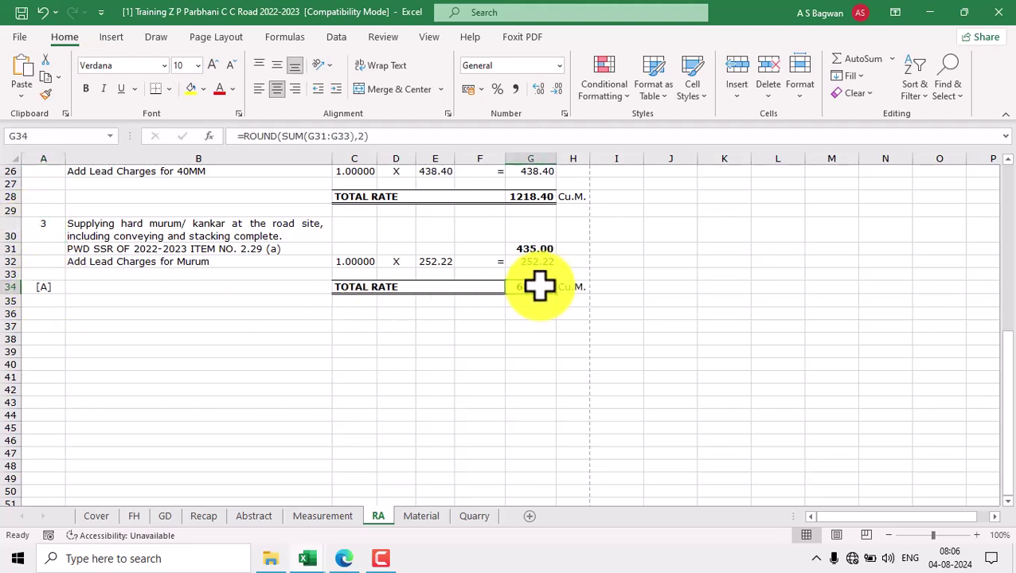
click(275, 352)
Duplicate item 3's rate block A30:H34 starting at A36, and clear the copied item number and description in A36:B36
drag(36, 225, 566, 289)
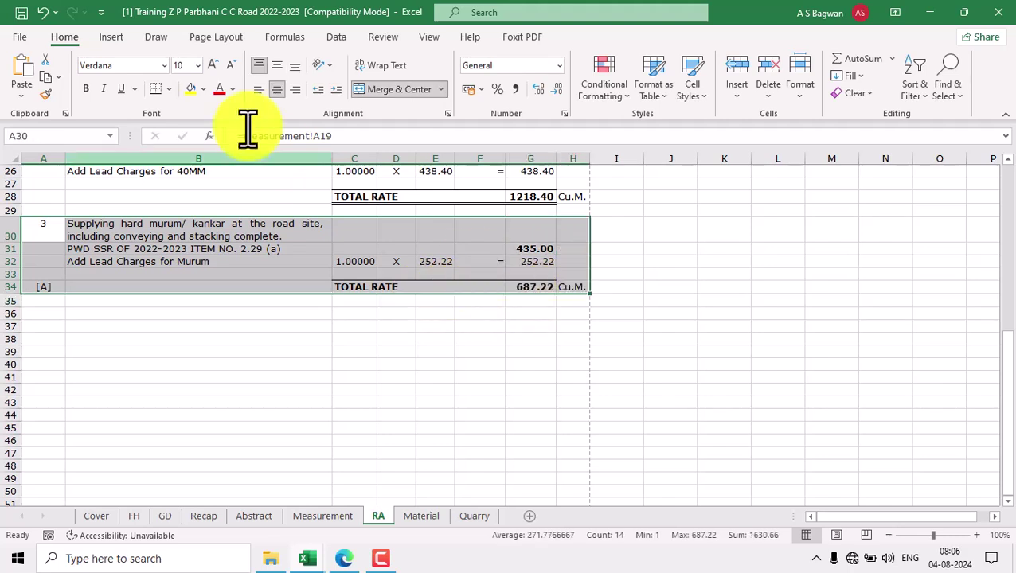
click(45, 77)
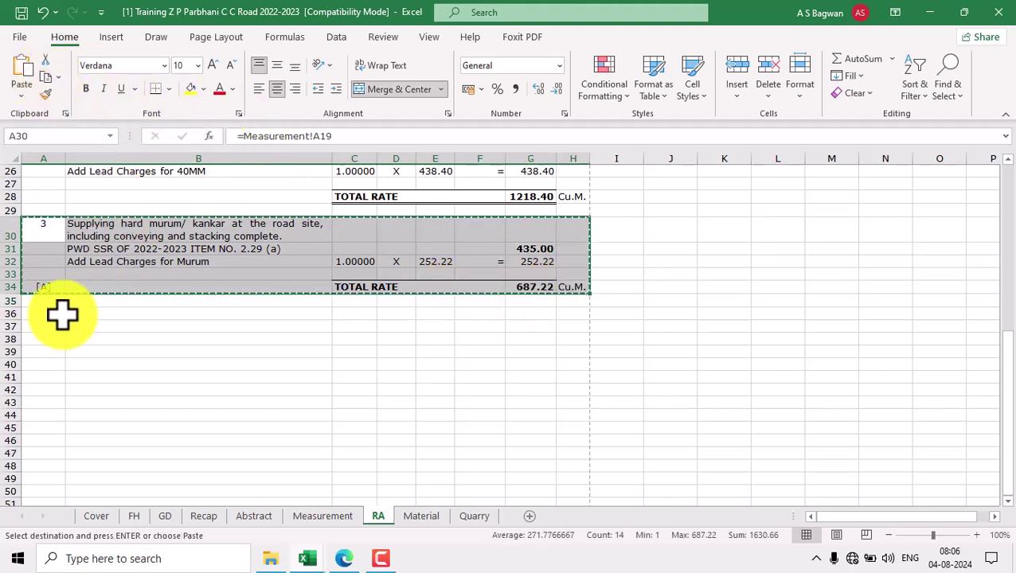
click(55, 313)
click(24, 77)
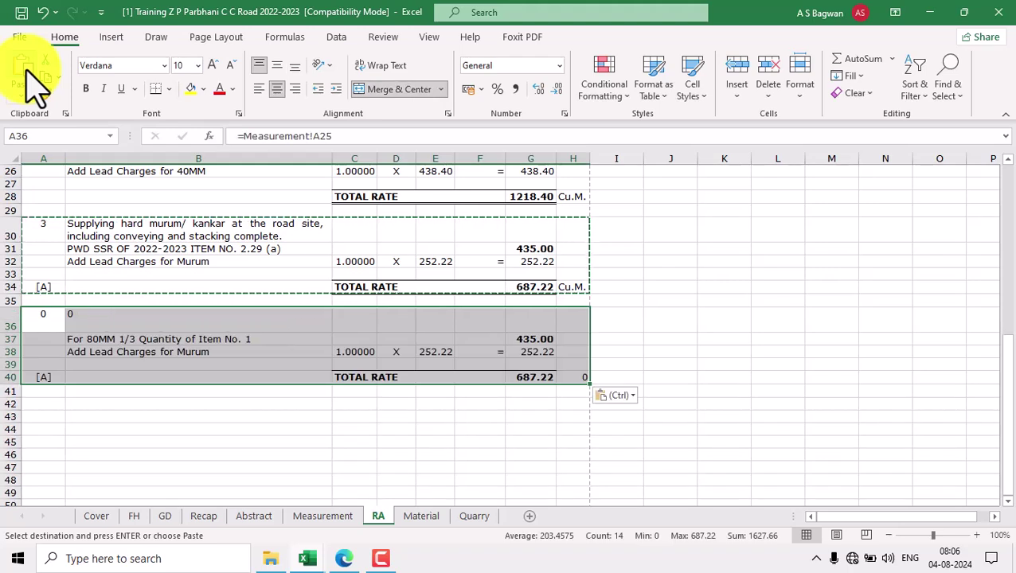
key(Escape)
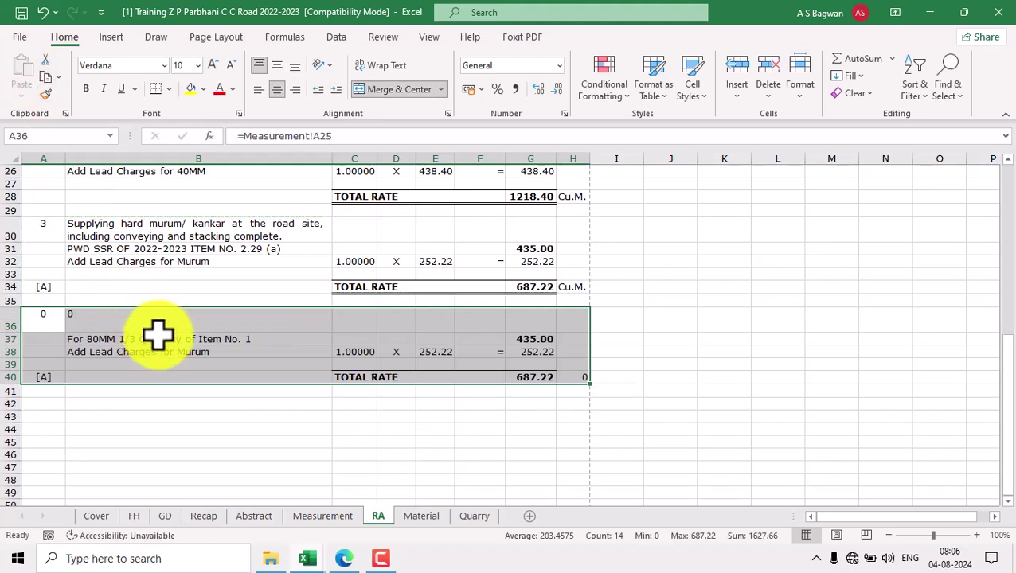
drag(29, 323, 322, 319)
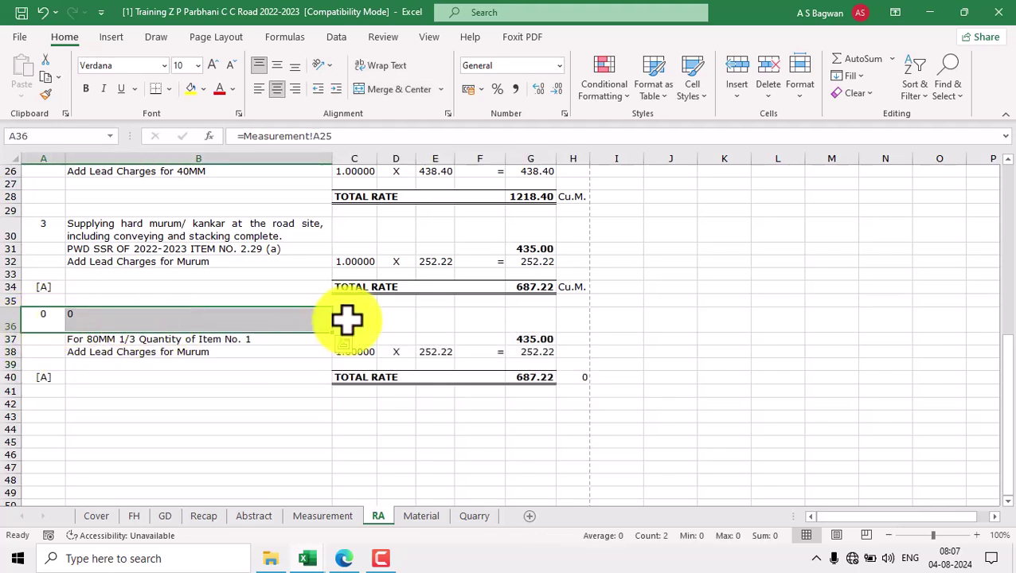
key(Delete)
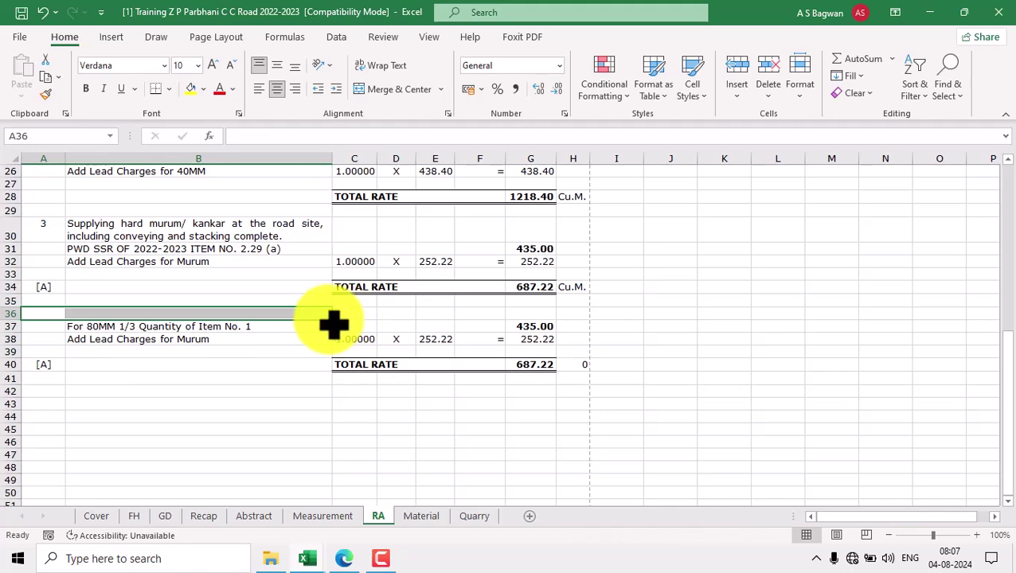
Link the copied block's SSR reference in B37 to cell B20 of the Measurement sheet
click(315, 328)
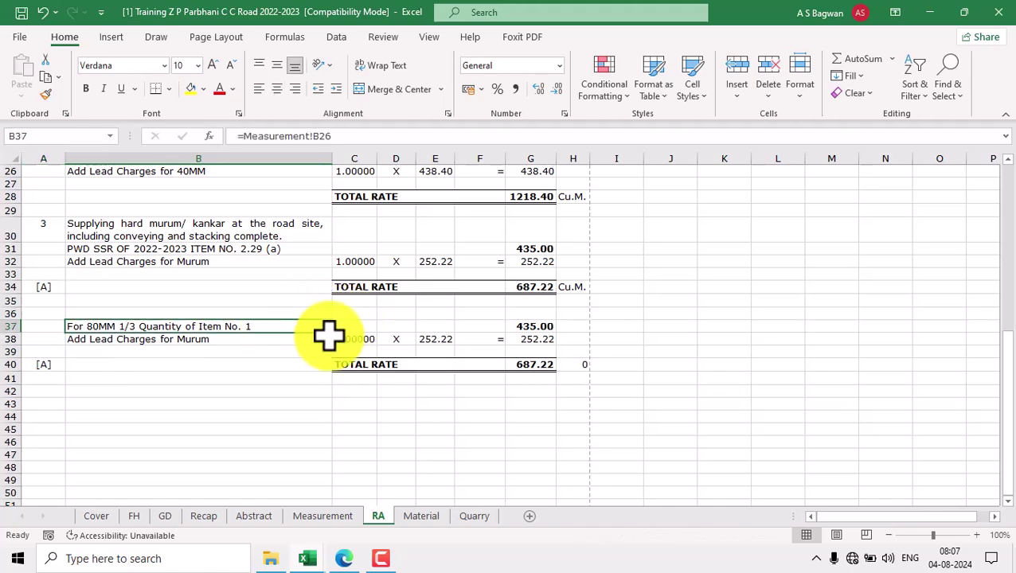
text(=)
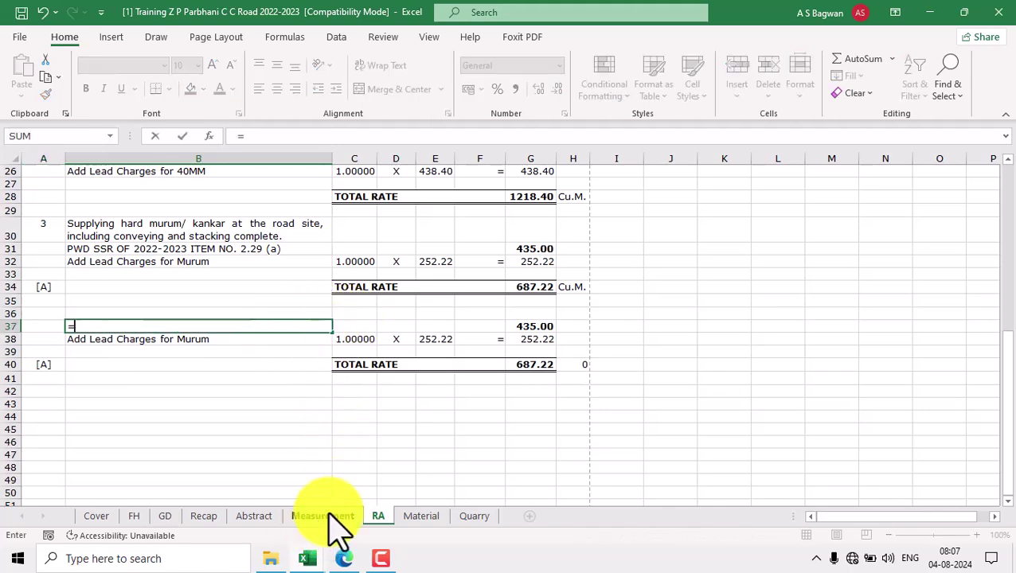
click(328, 516)
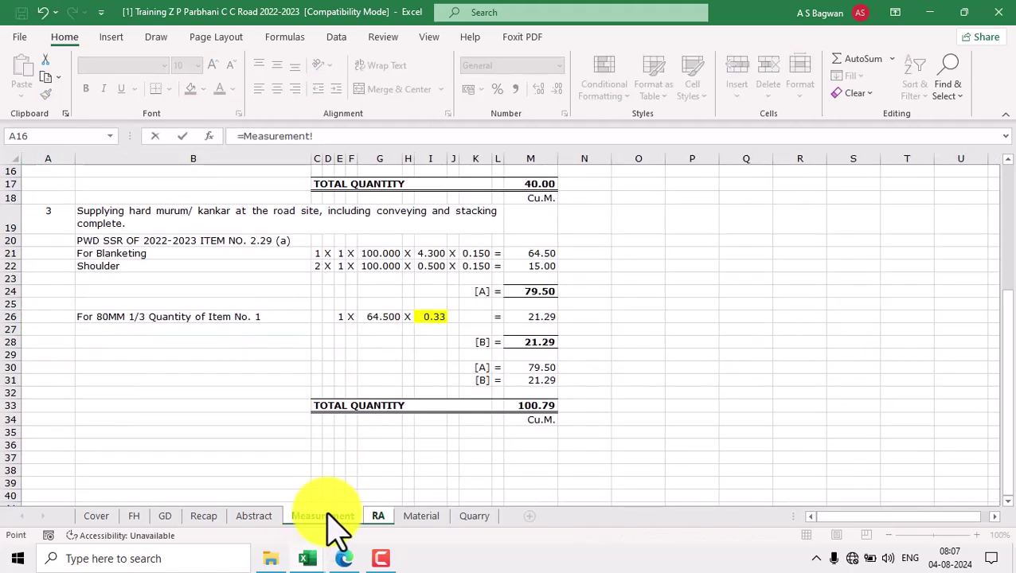
click(223, 244)
key(Return)
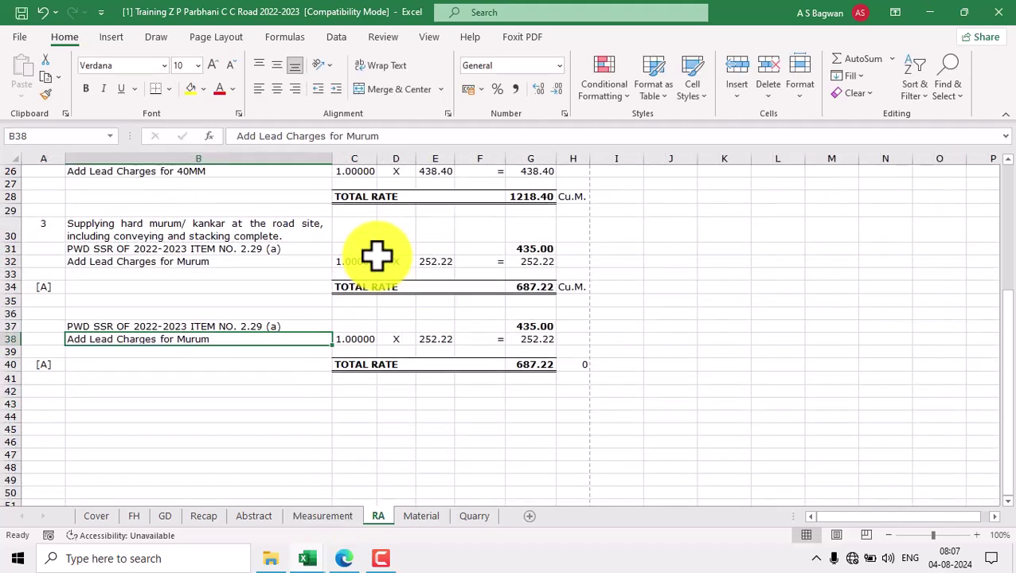
Link A40, beside the second total rate, to the [B] label in K28 of the Measurement sheet
click(44, 364)
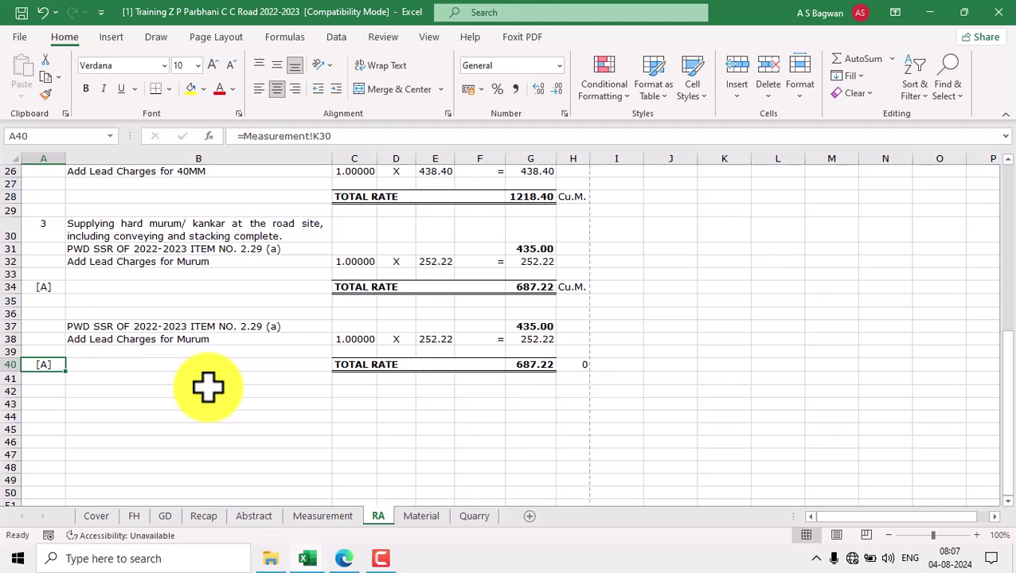
text(=)
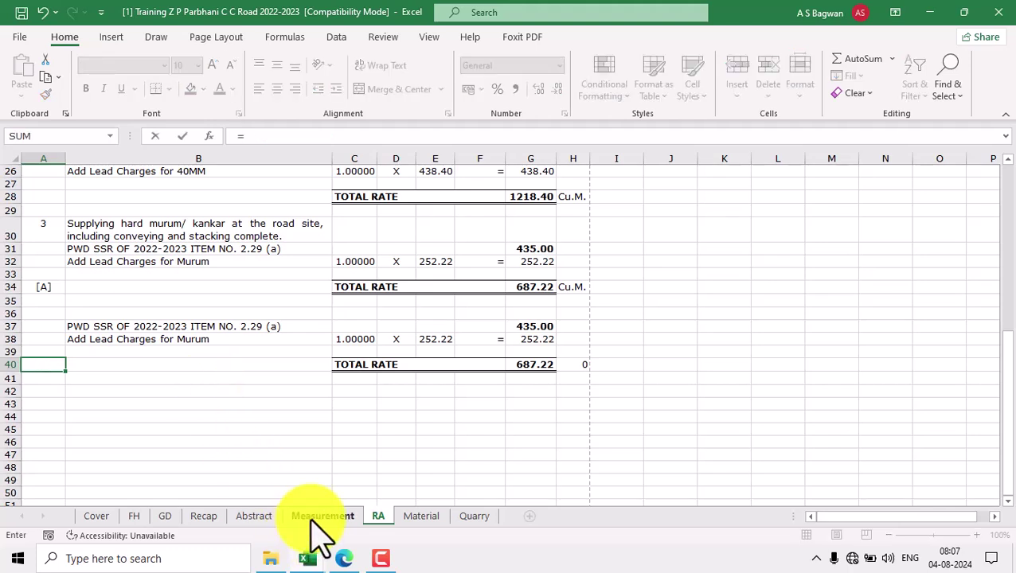
click(312, 515)
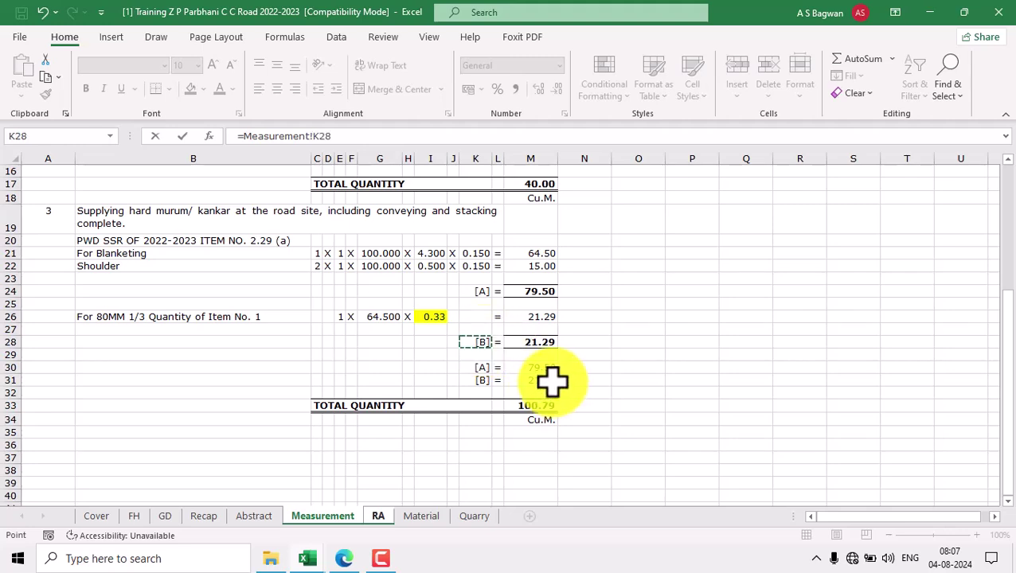
key(Return)
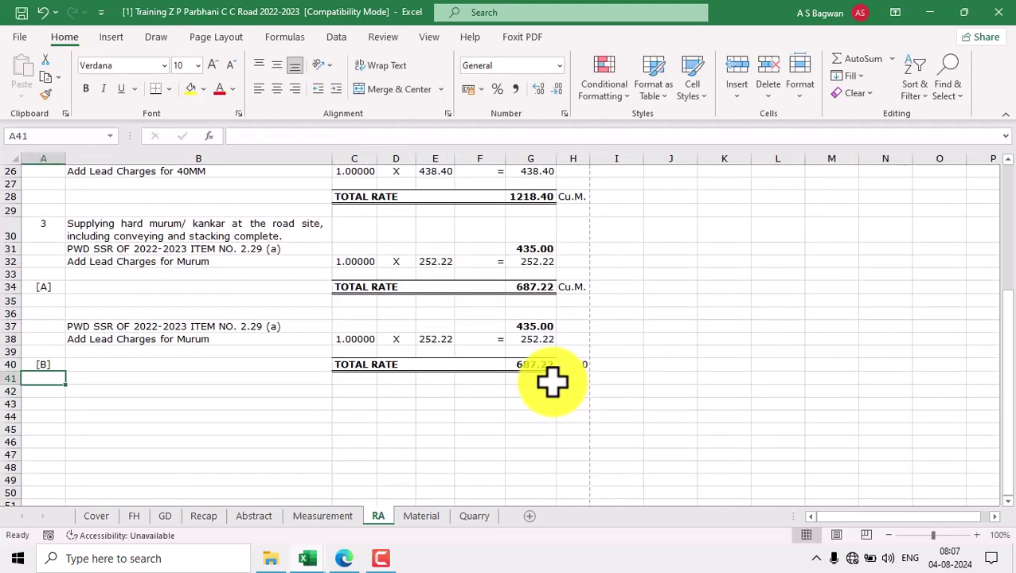
Check item 3's [A] and [B] labels against the total rate formulas in G34 and G40
click(50, 237)
click(50, 287)
click(523, 290)
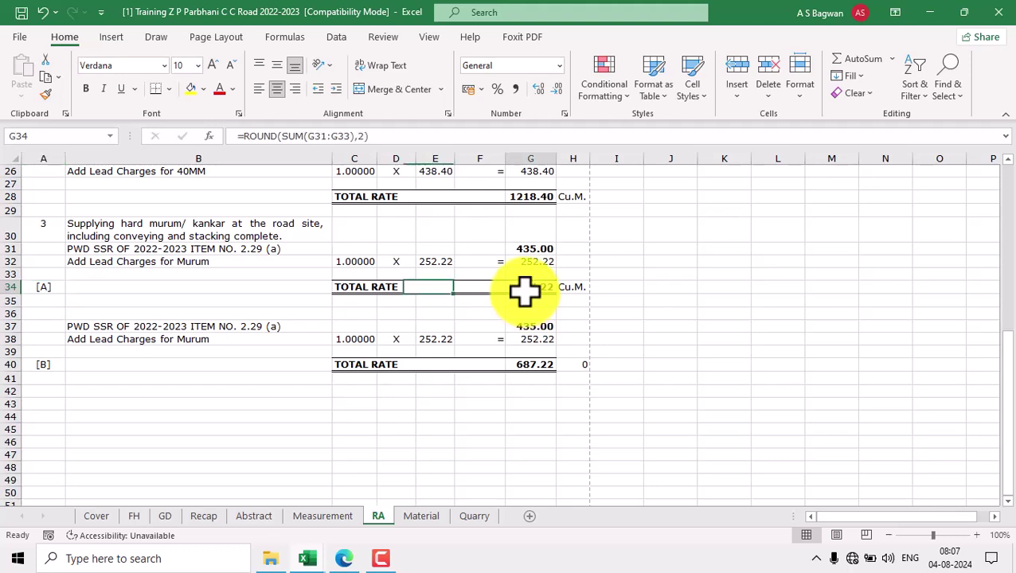
click(41, 233)
click(41, 285)
click(38, 362)
click(535, 366)
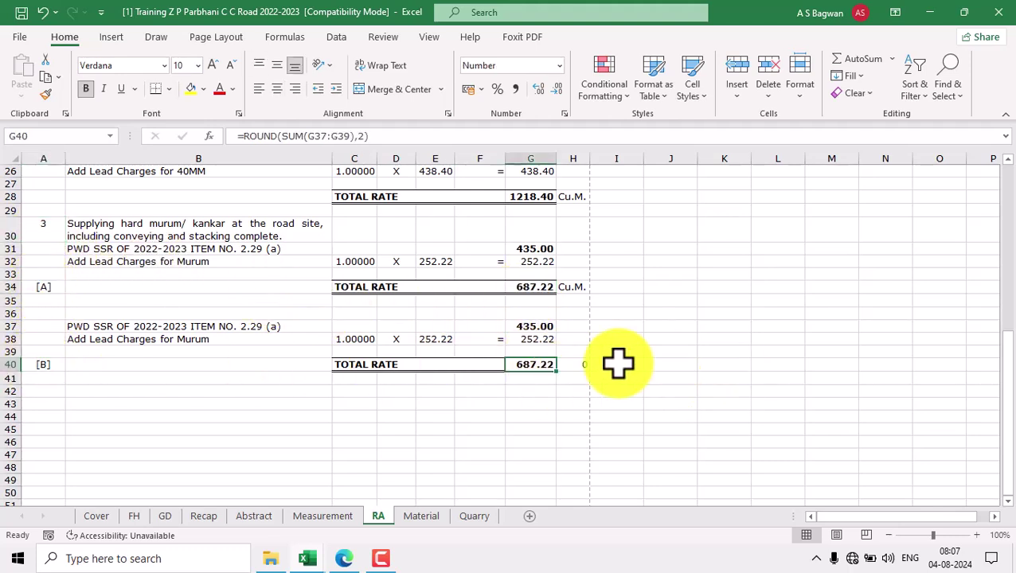
Link part [B]'s murum lead factor in C38 to the 0.33 value in I26 of the Measurement sheet
click(372, 340)
text(=)
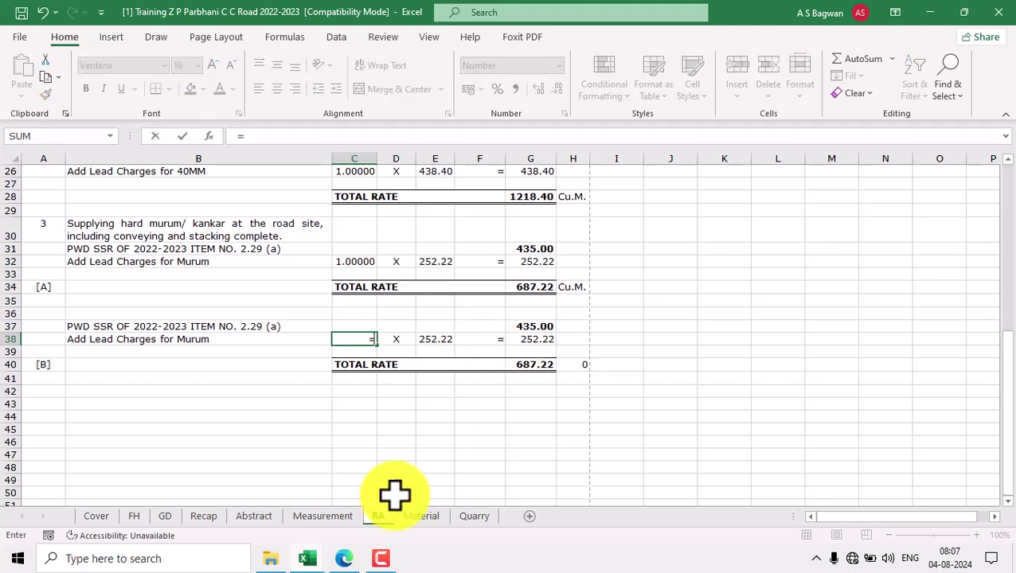
click(321, 516)
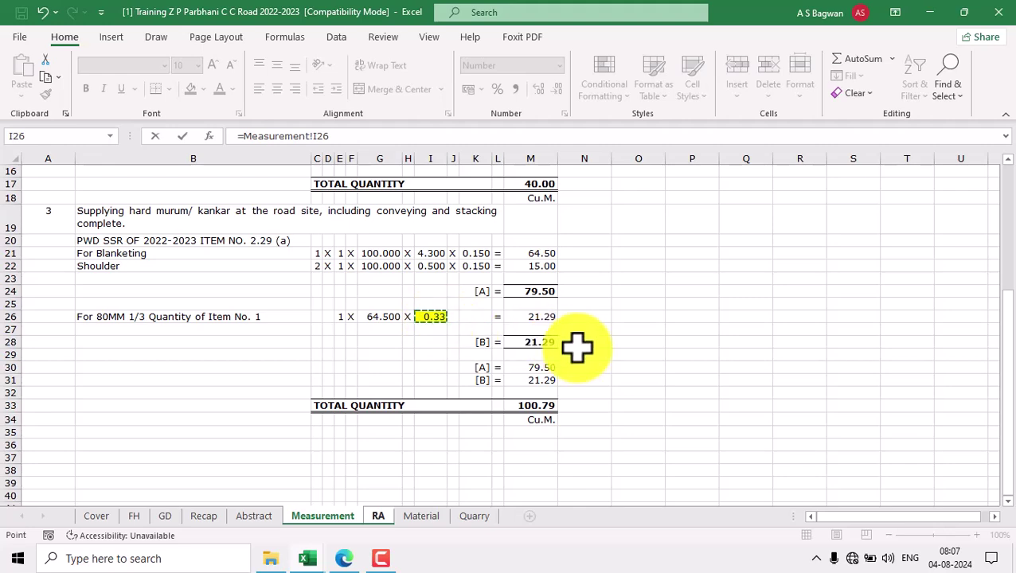
key(Return)
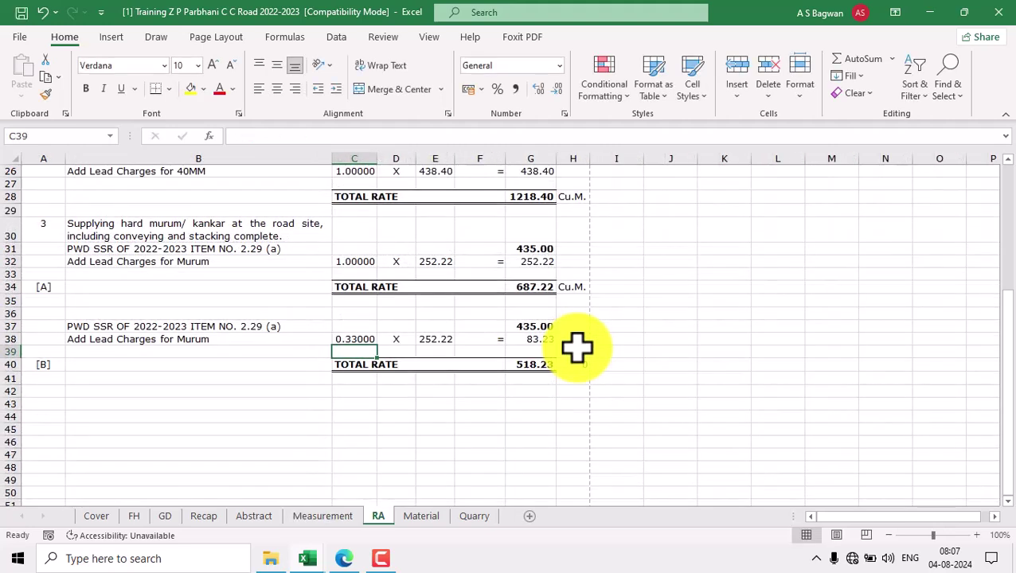
Link part [B]'s unit in H40 to the Cu.M. unit in M34 of the Measurement sheet
click(578, 368)
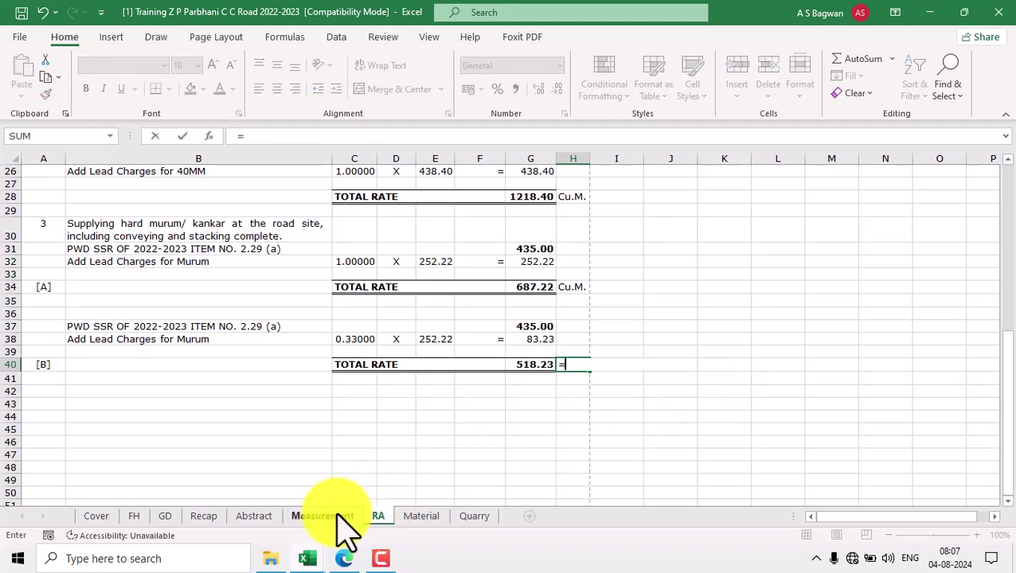
click(334, 515)
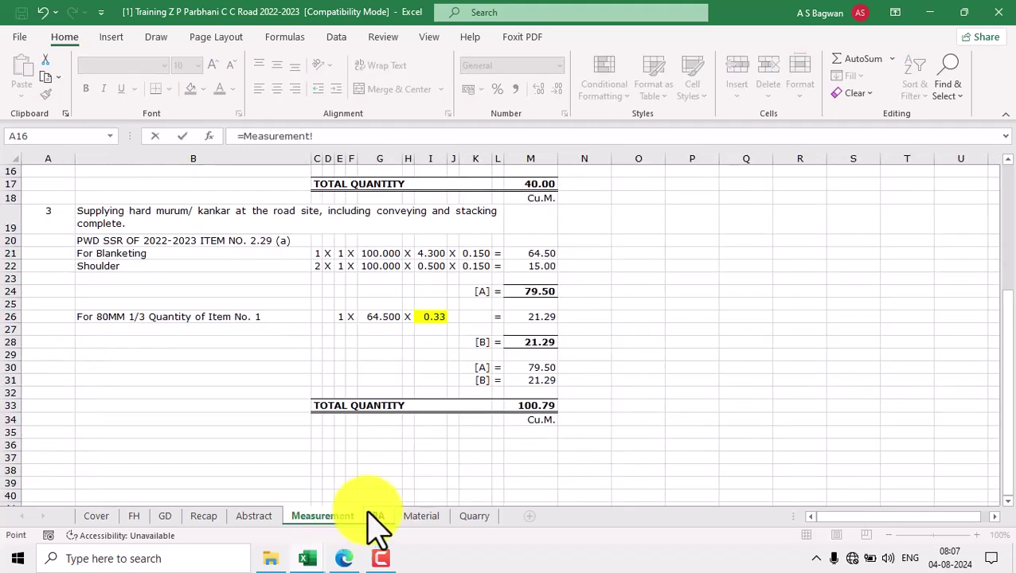
click(544, 420)
key(Return)
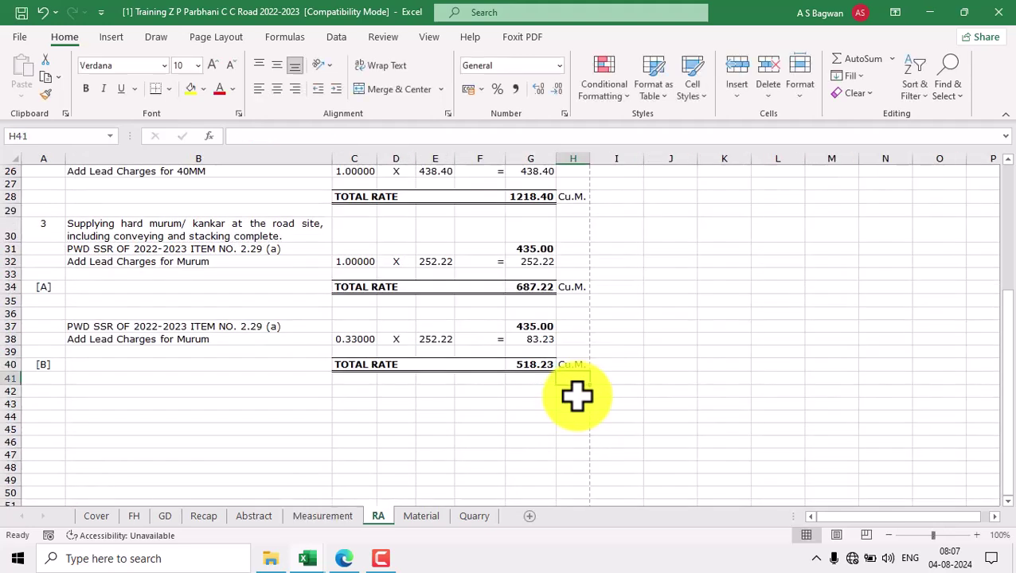
Review item 3's rate block A30:H40 and highlight the lead factor in C38 with yellow fill
mouse_move(49, 233)
mouse_down()
mouse_move(40, 229)
mouse_move(537, 318)
mouse_move(580, 367)
mouse_up()
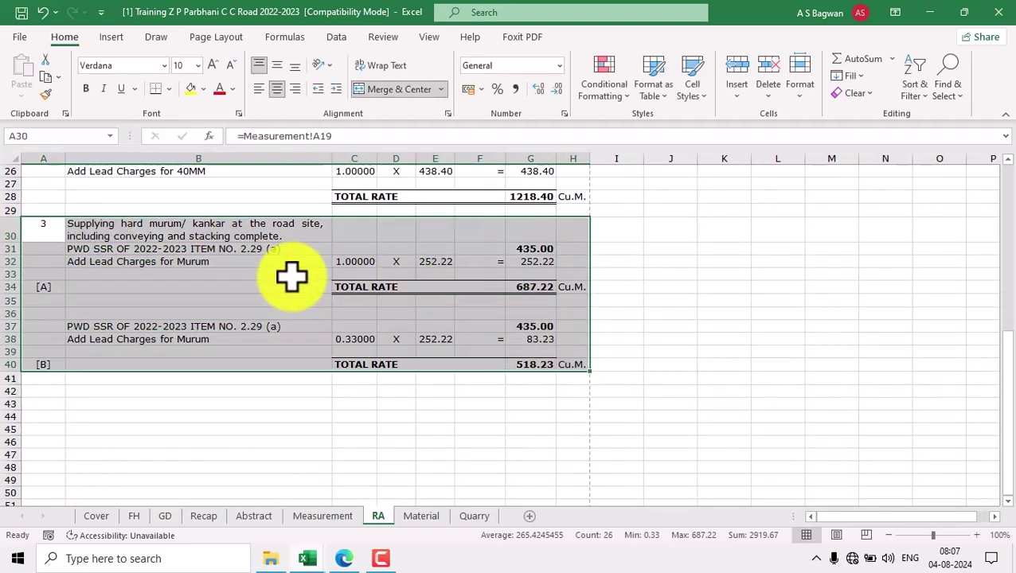
click(63, 231)
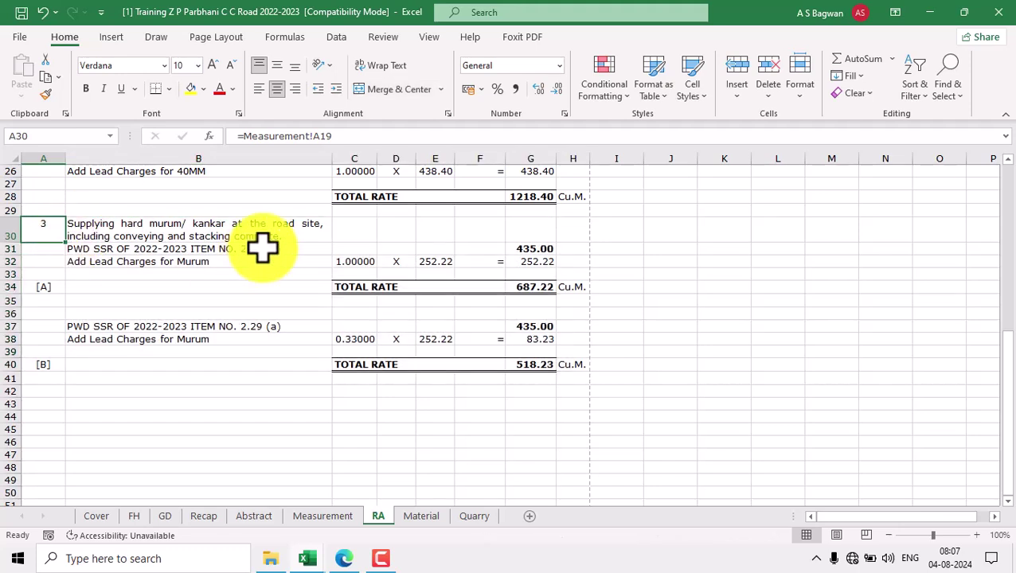
double_click(536, 286)
click(370, 264)
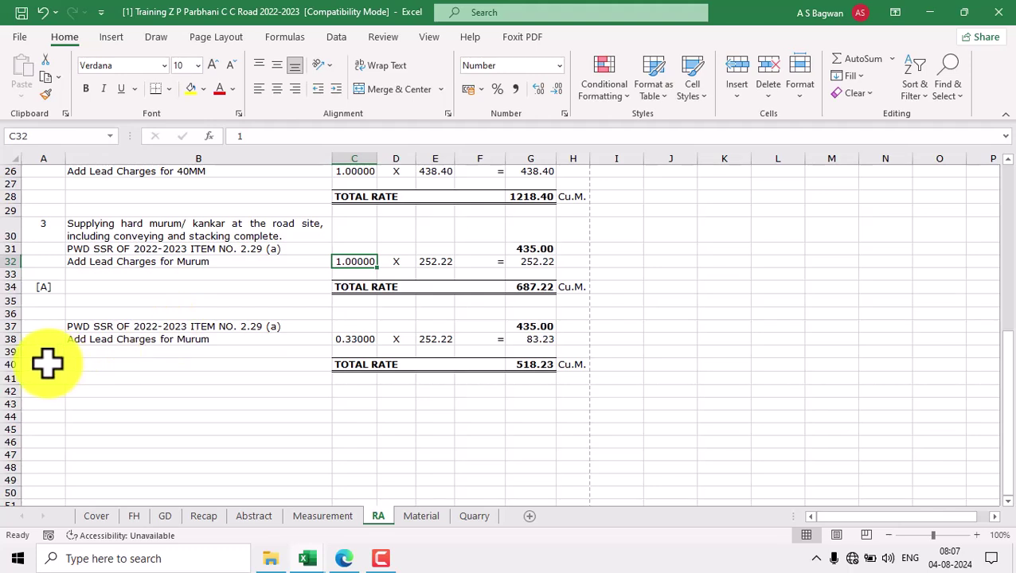
click(40, 238)
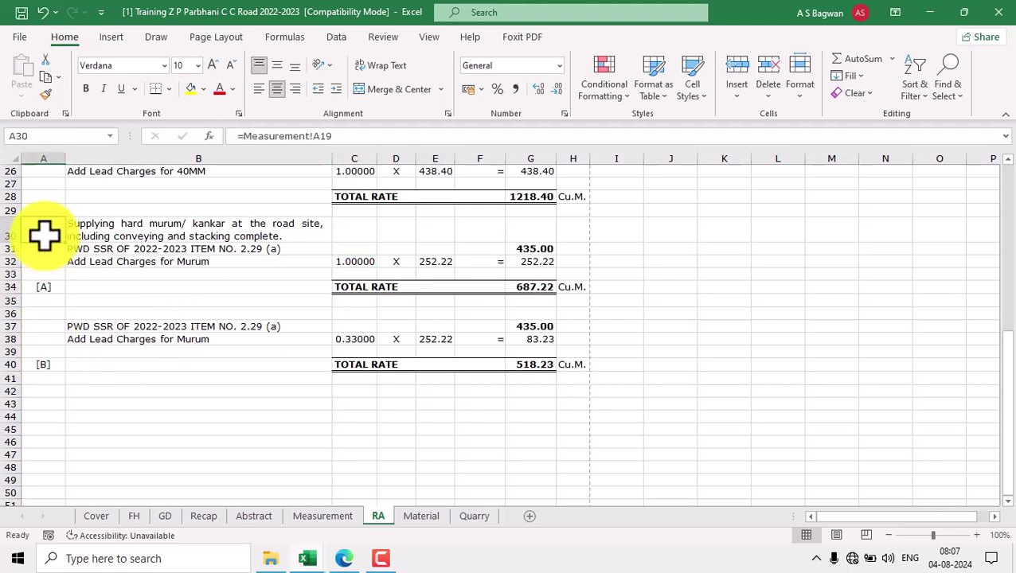
click(43, 364)
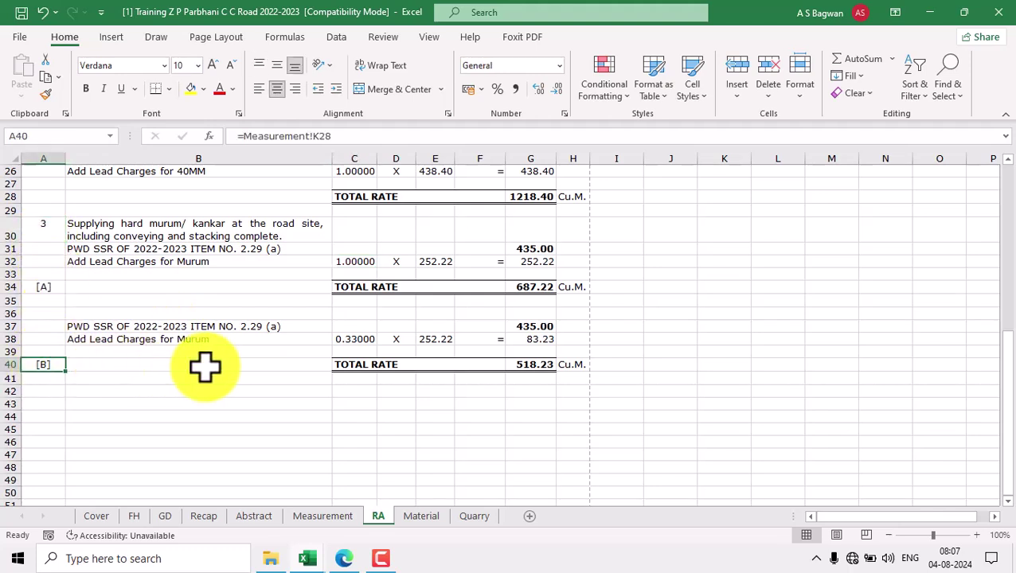
click(348, 341)
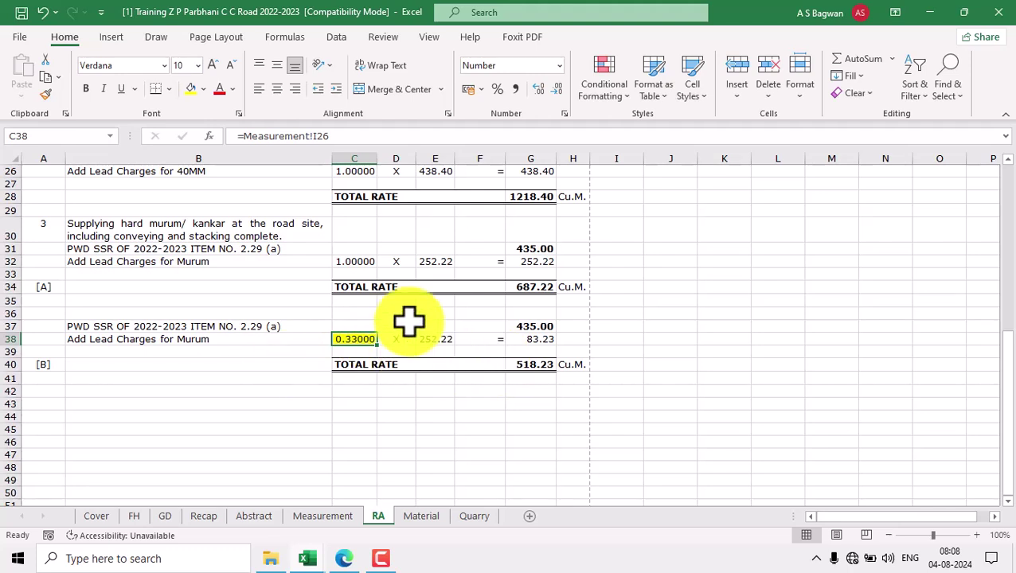
Compare the murum lead factors in C32 and C38, and examine part [B]'s rows alongside item 2's rate block
click(355, 261)
drag(50, 330, 576, 390)
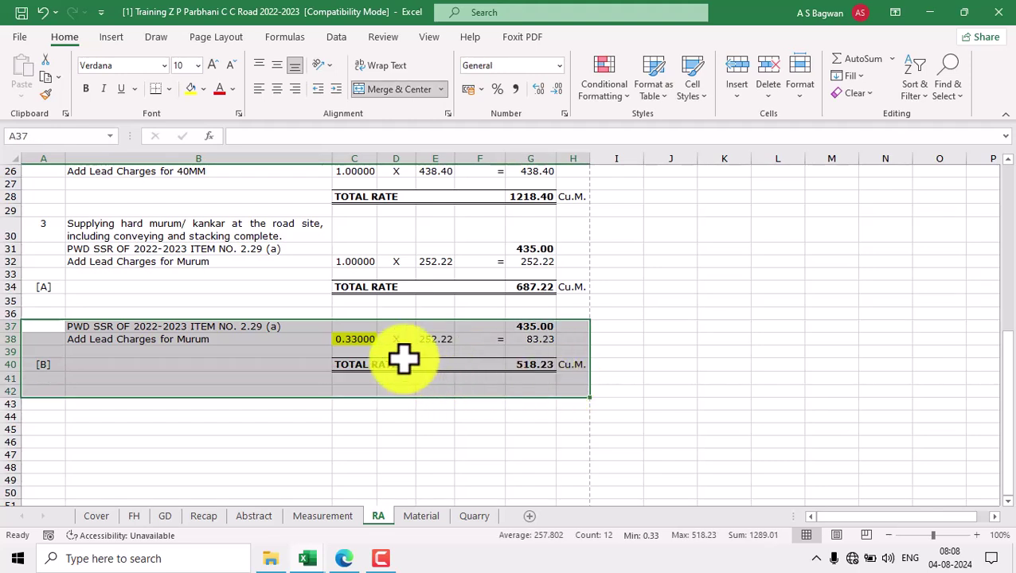
click(360, 340)
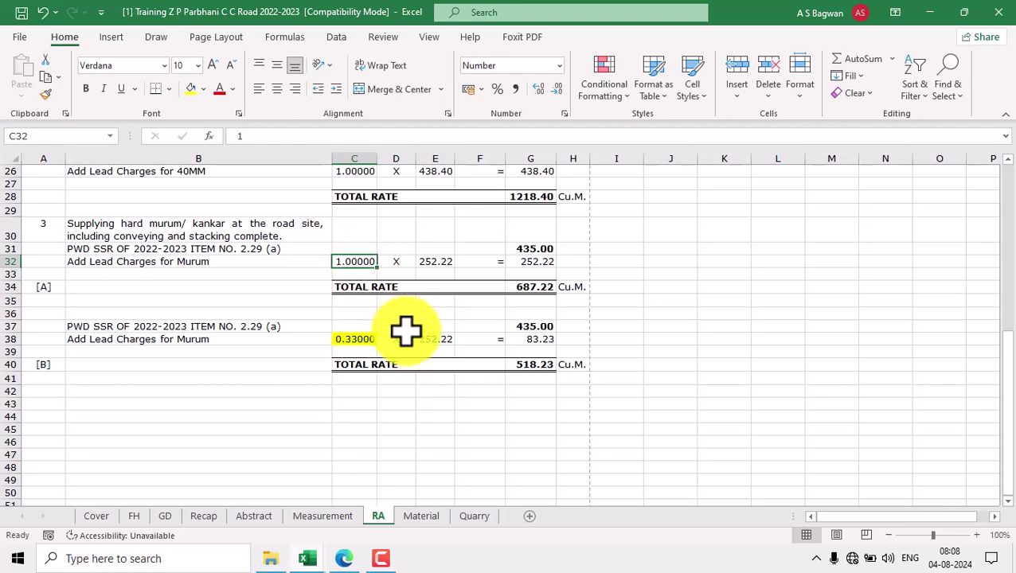
drag(50, 329, 512, 363)
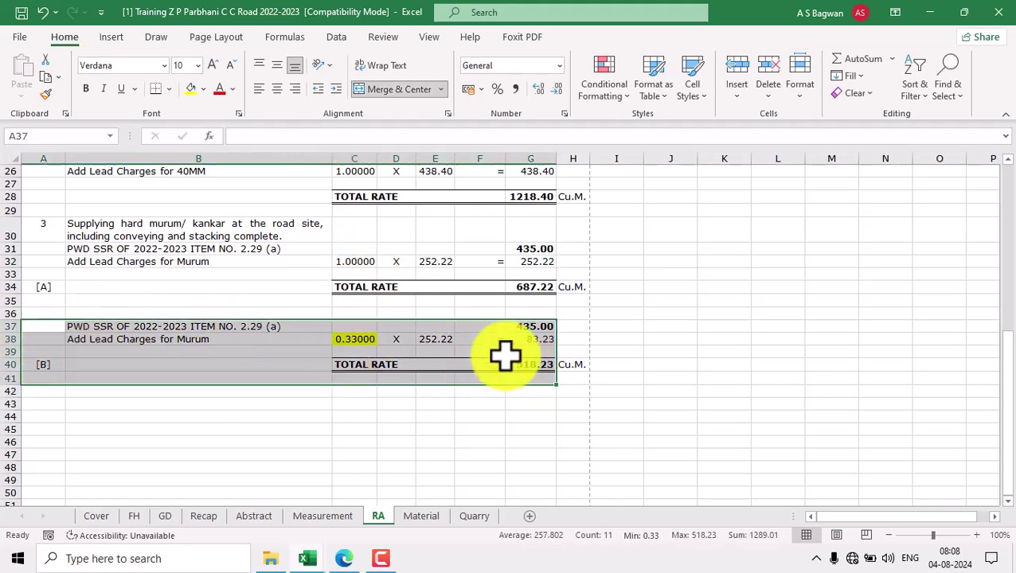
scroll(425, 356, up, 2)
drag(54, 243, 573, 345)
scroll(544, 390, down, 2)
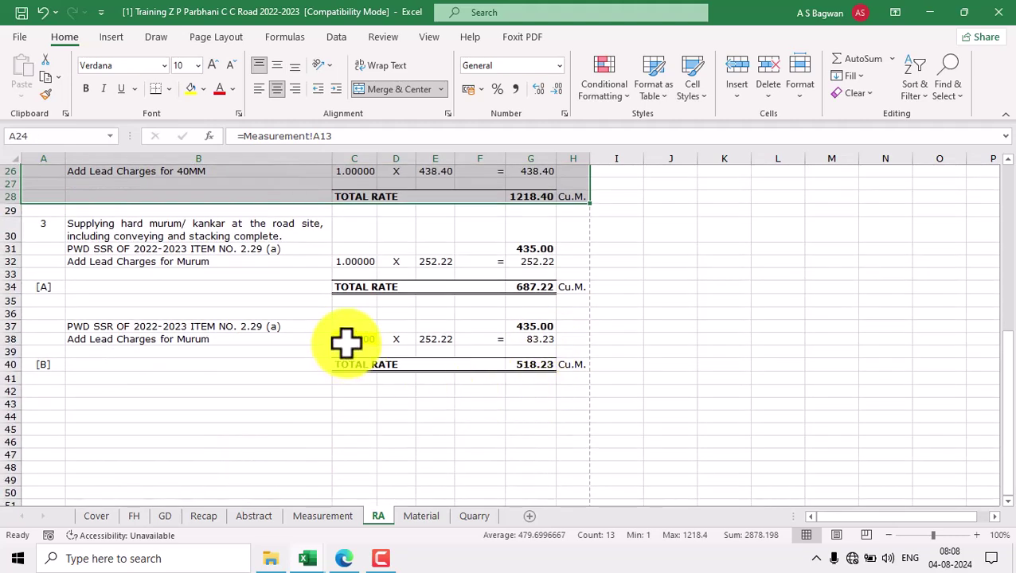
click(346, 342)
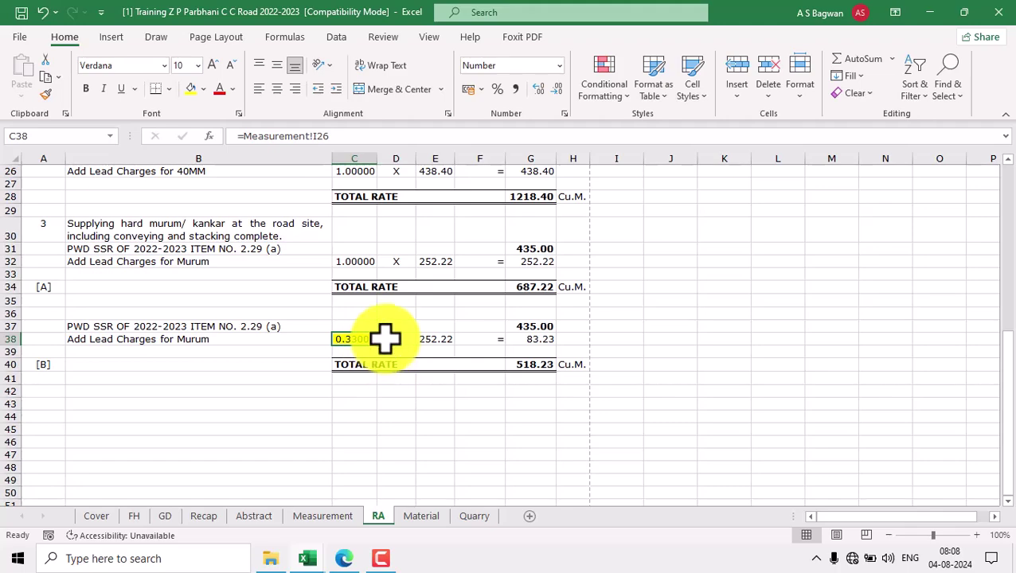
Review the RA sheet's item descriptions, lead factors and material lead table through to item 3's part [B]
scroll(326, 289, up, 4)
click(256, 253)
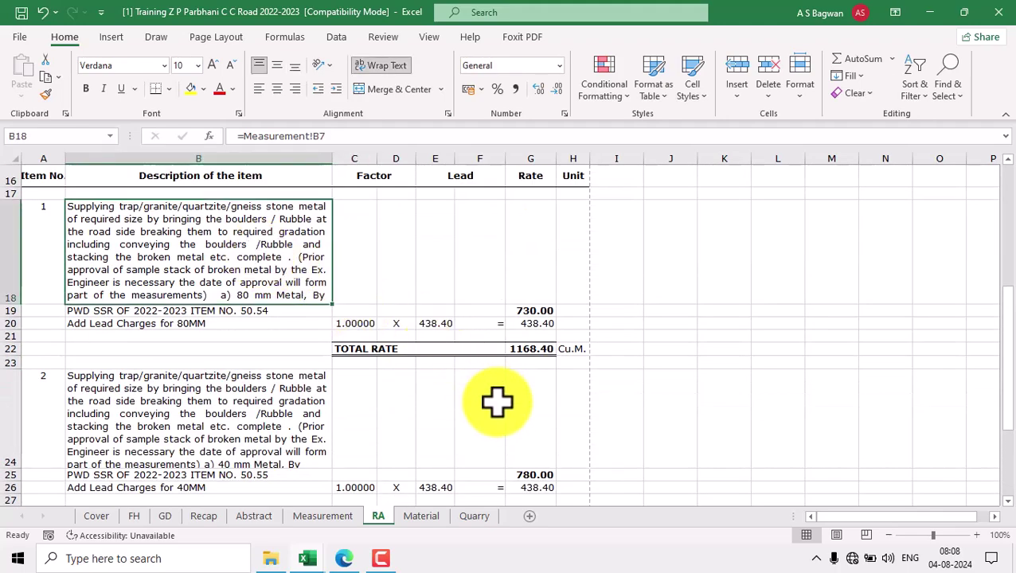
scroll(495, 401, down, 3)
scroll(380, 355, up, 2)
scroll(390, 426, down, 2)
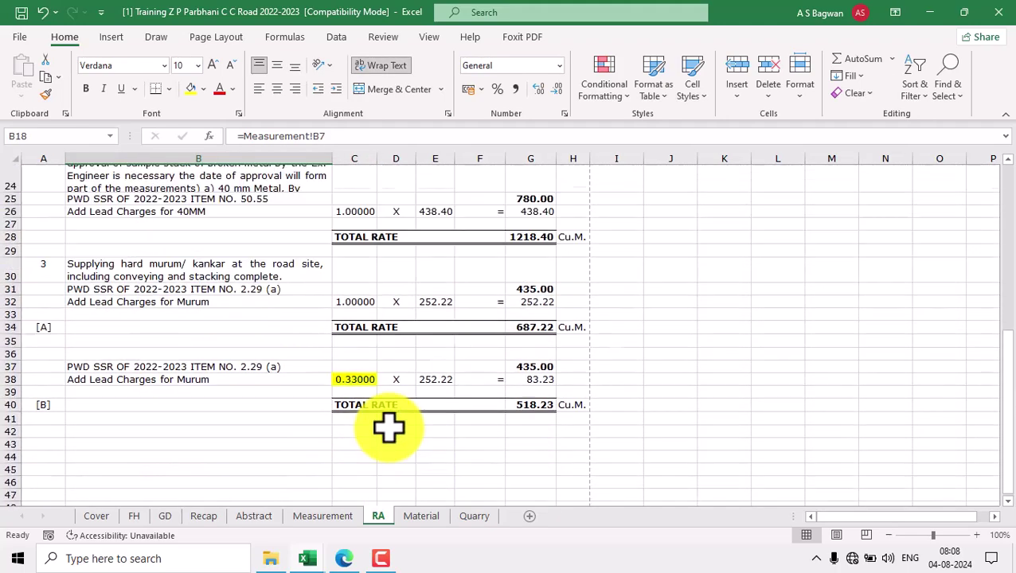
click(356, 340)
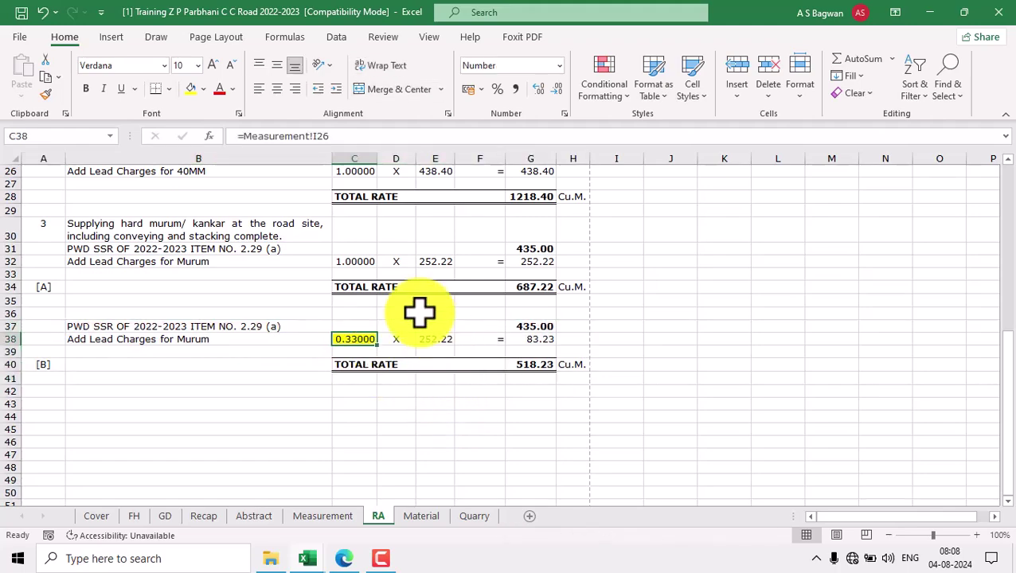
click(356, 263)
scroll(449, 378, up, 8)
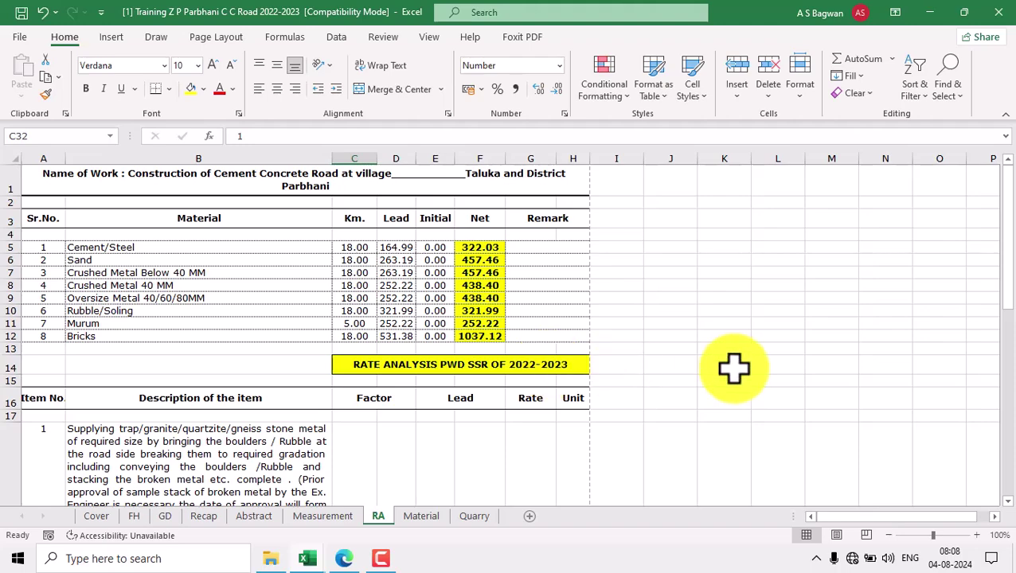
scroll(733, 367, down, 10)
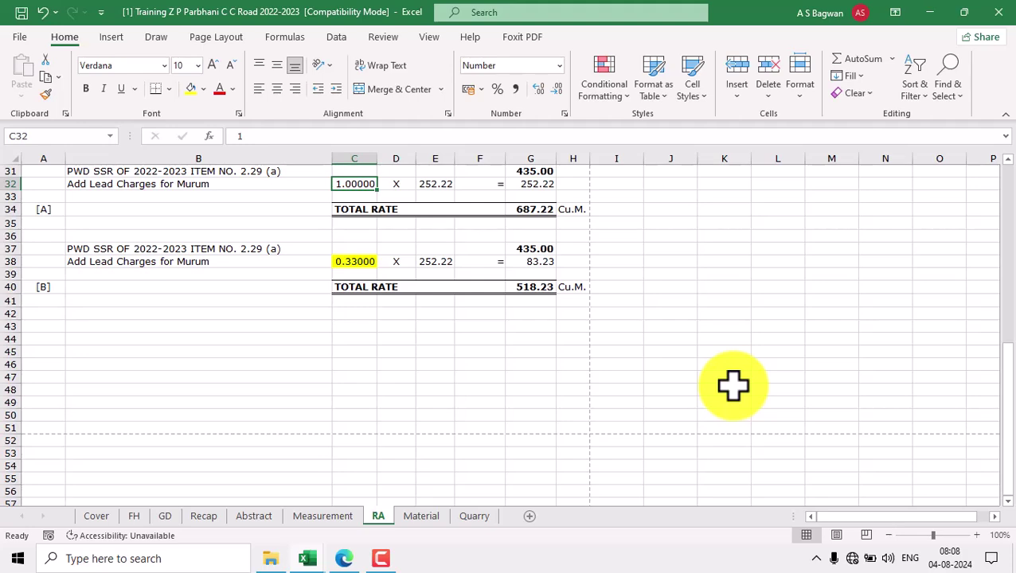
Preview the RA sheet's printout and publish it to the Desktop as the PDF "[1] Training Z P Parbhani C C Road 2022-2023"
key(ctrl+p)
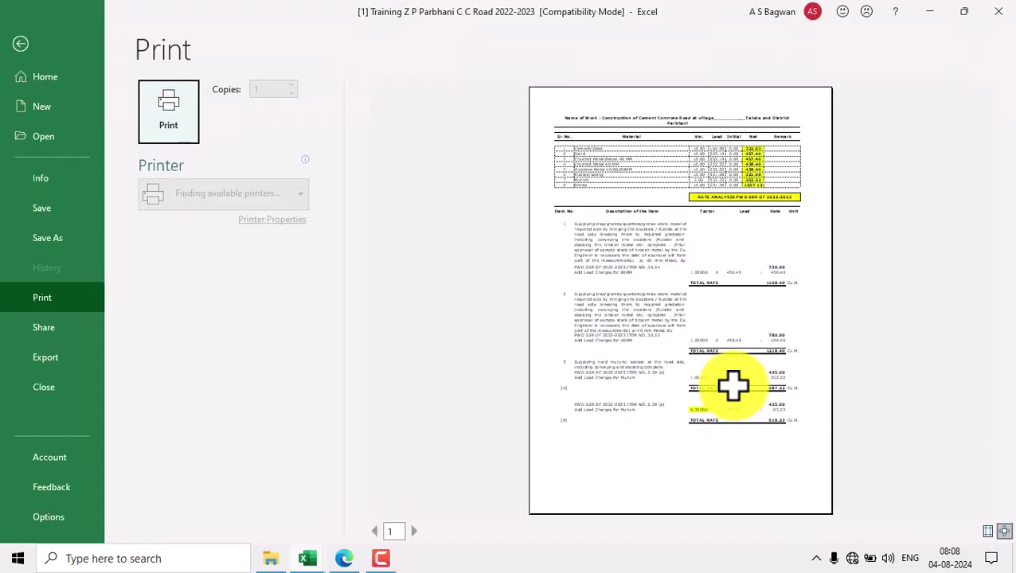
click(1004, 538)
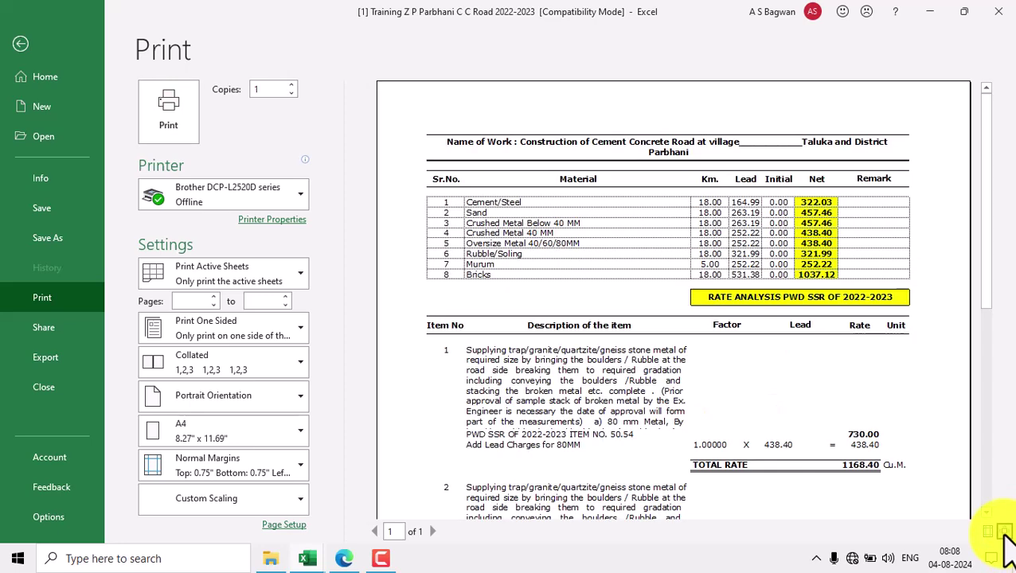
click(52, 360)
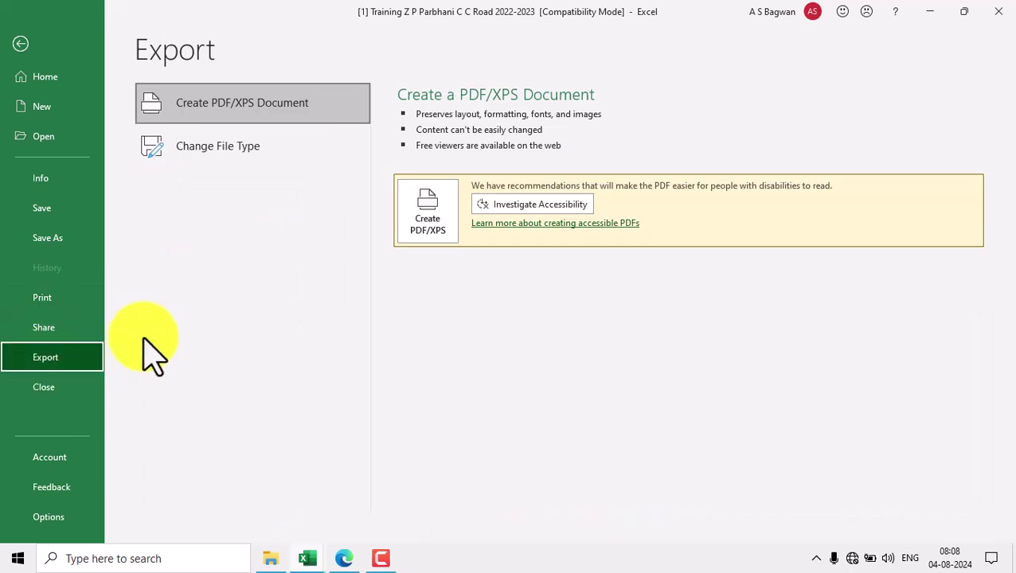
click(421, 215)
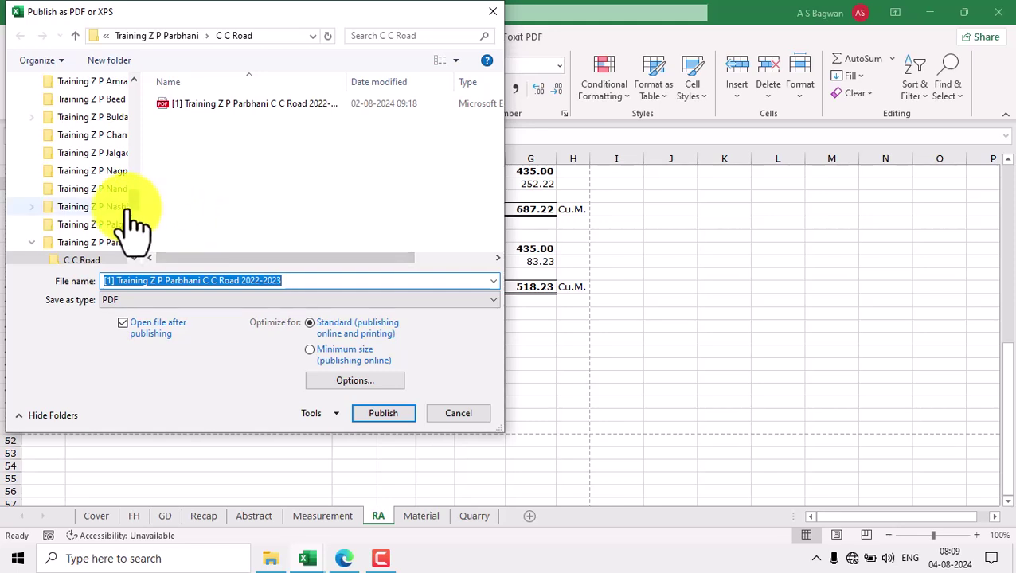
scroll(136, 222, up, 10)
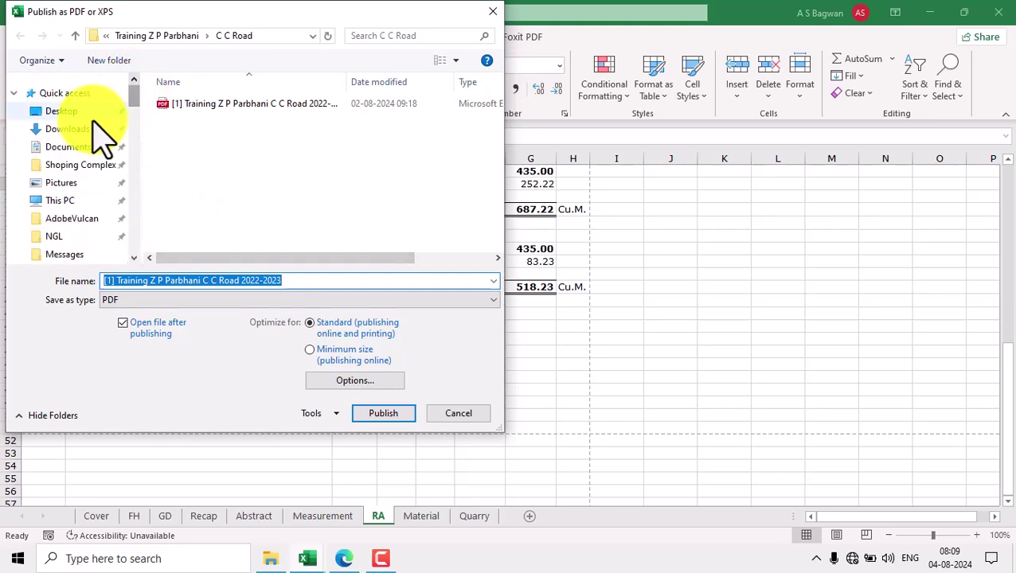
click(62, 112)
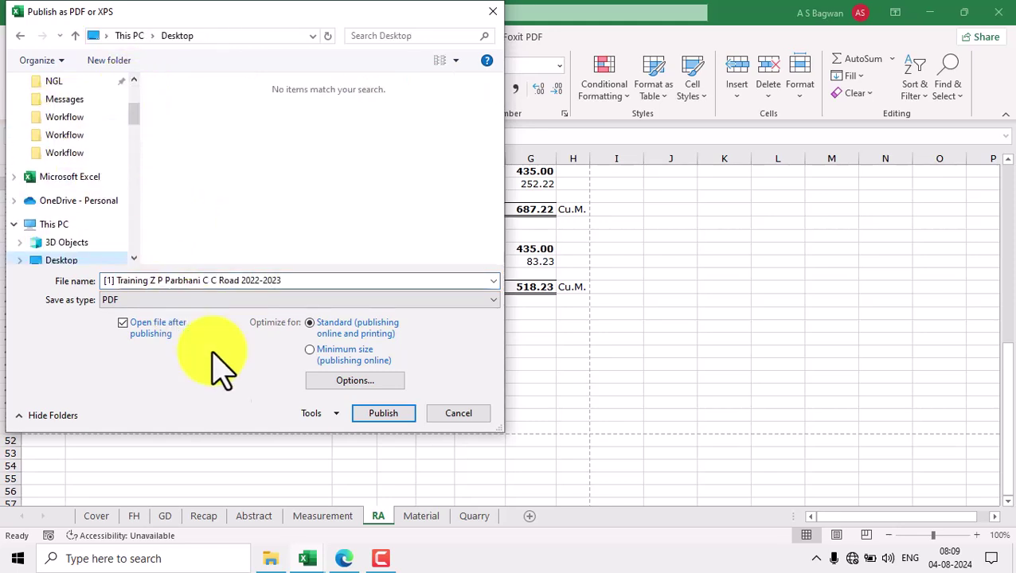
click(381, 414)
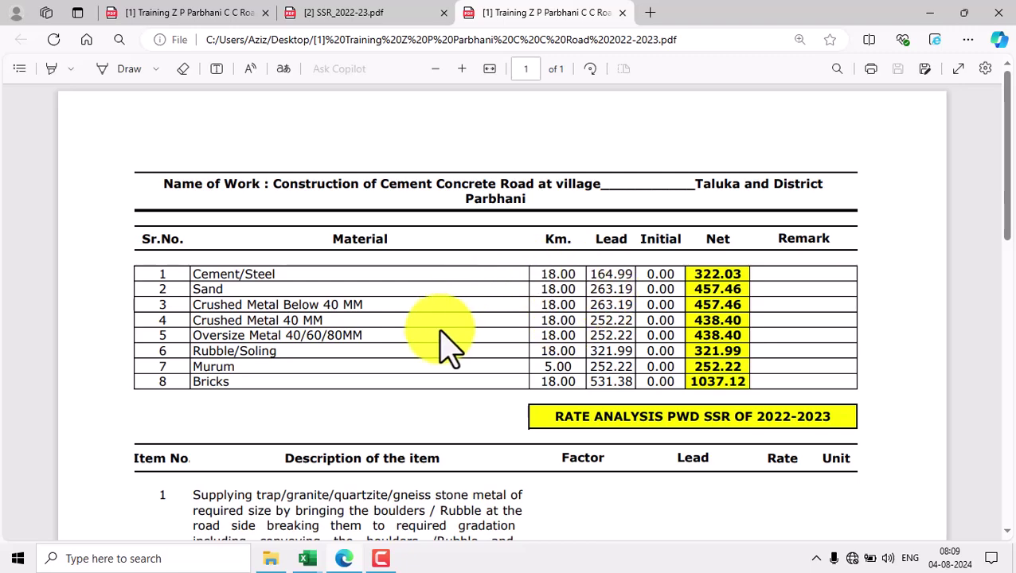
Review the published PDF's material lead table, item 1's 80 mm metal rate build-up, and item 3's murum rates in parts [A] and [B]
scroll(580, 363, down, 6)
scroll(584, 374, down, 3)
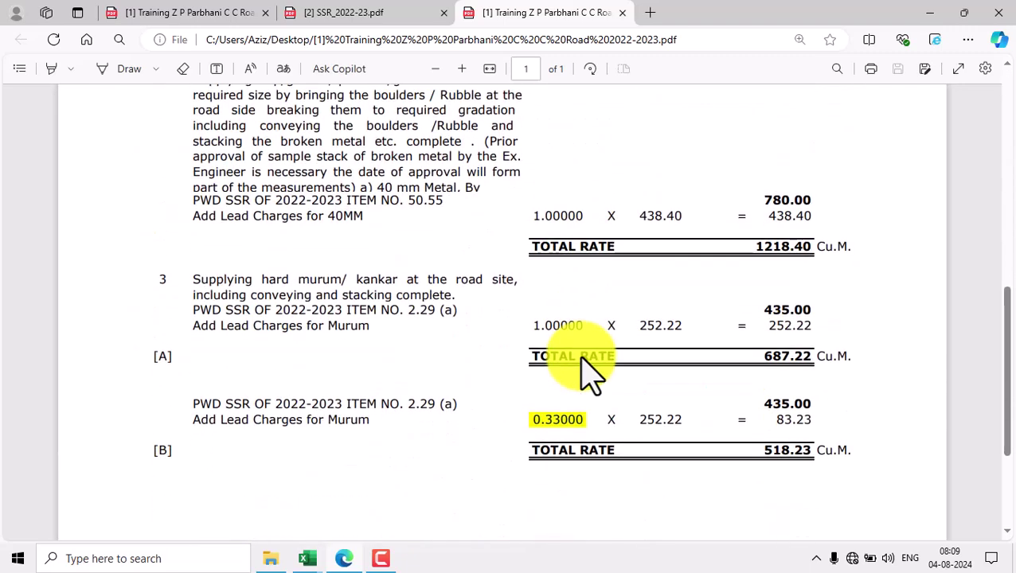
scroll(580, 356, up, 13)
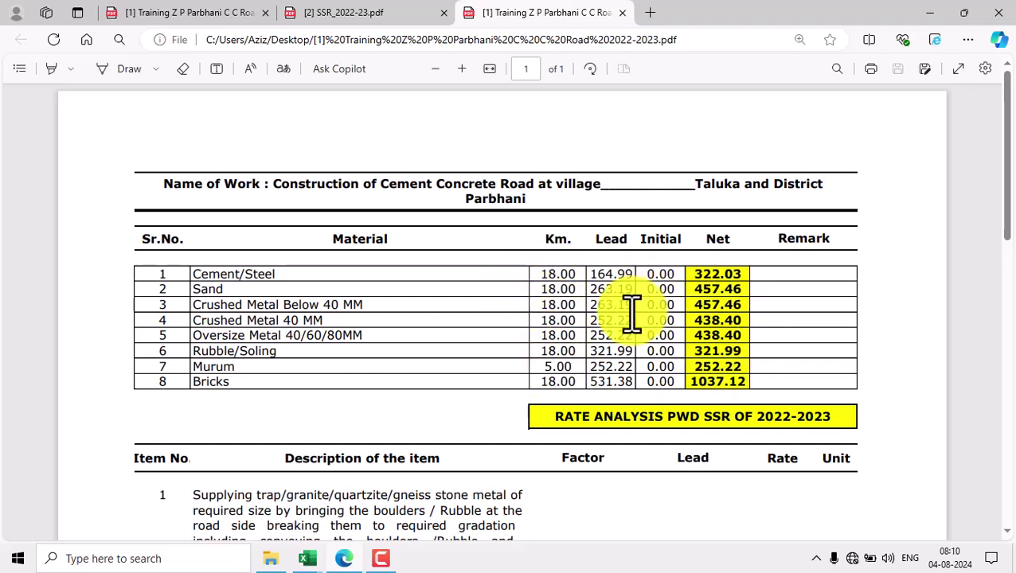
scroll(631, 310, down, 5)
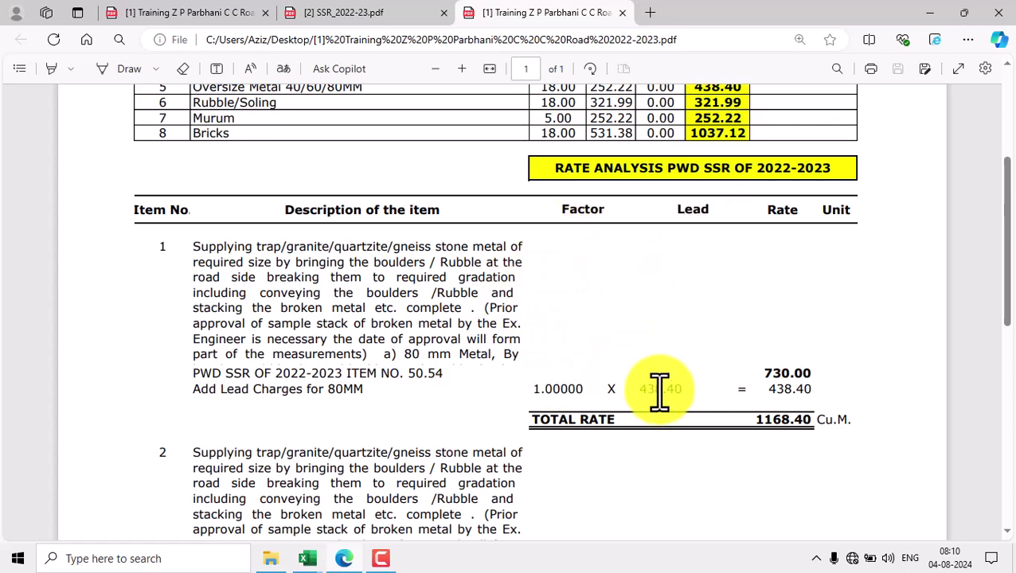
scroll(716, 215, up, 1)
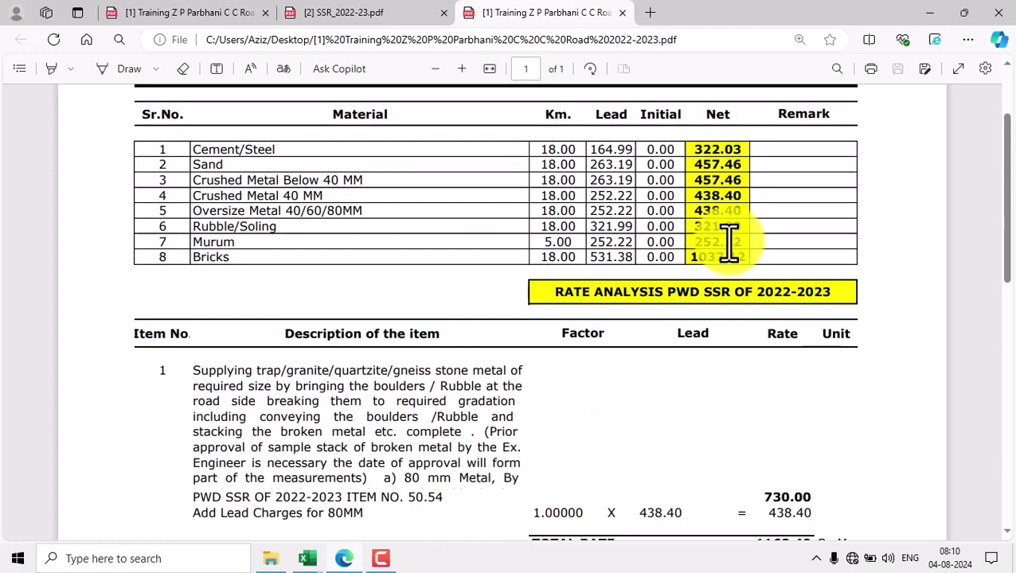
scroll(725, 235, down, 1)
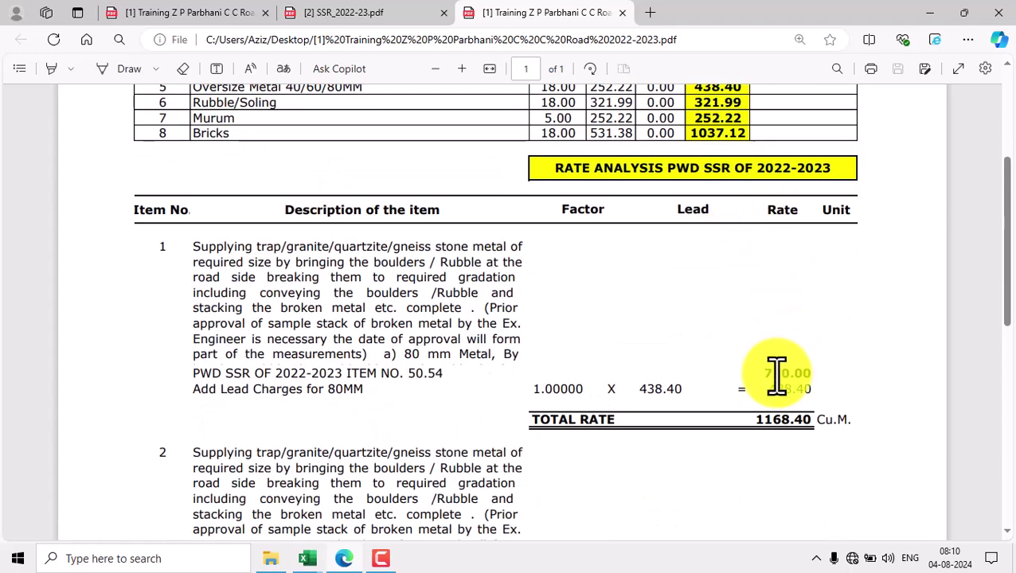
drag(764, 372, 812, 371)
click(763, 427)
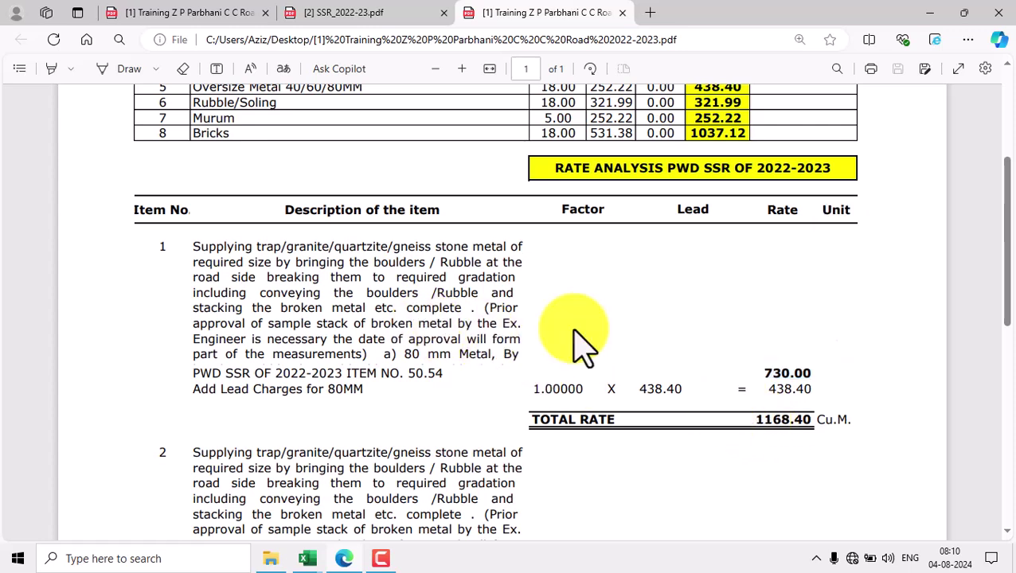
scroll(557, 358, down, 2)
scroll(545, 406, down, 4)
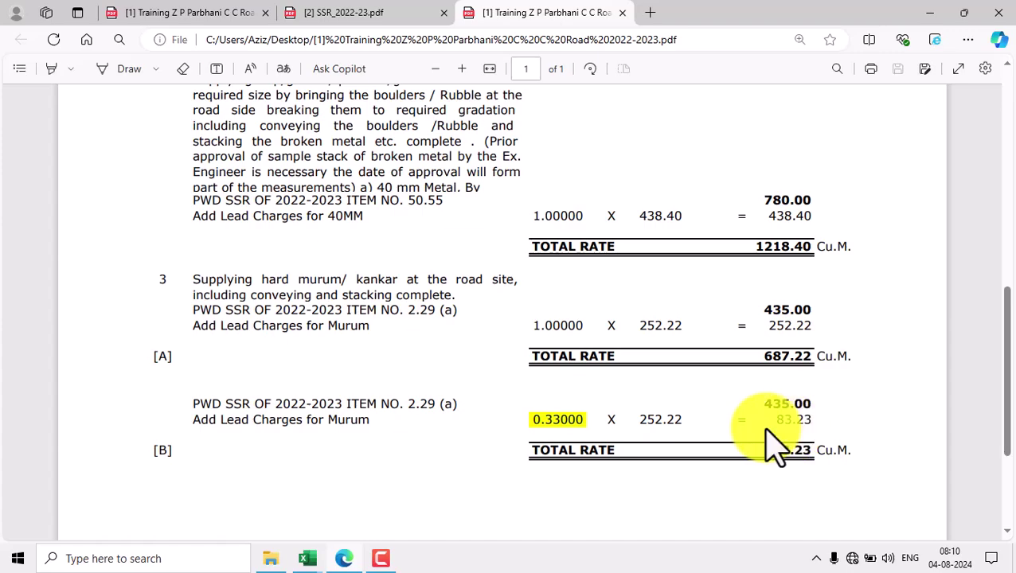
drag(1007, 410, 991, 164)
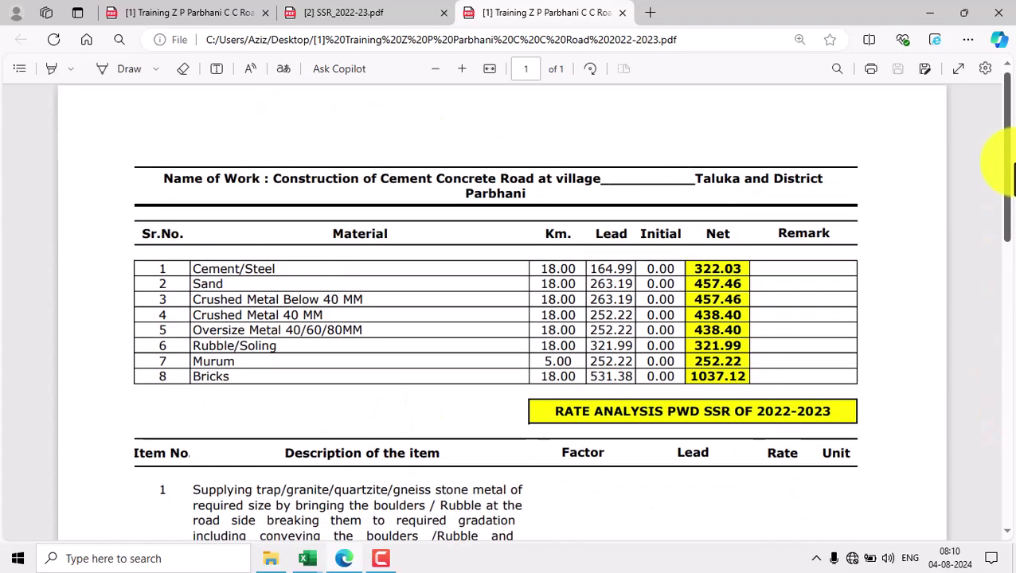